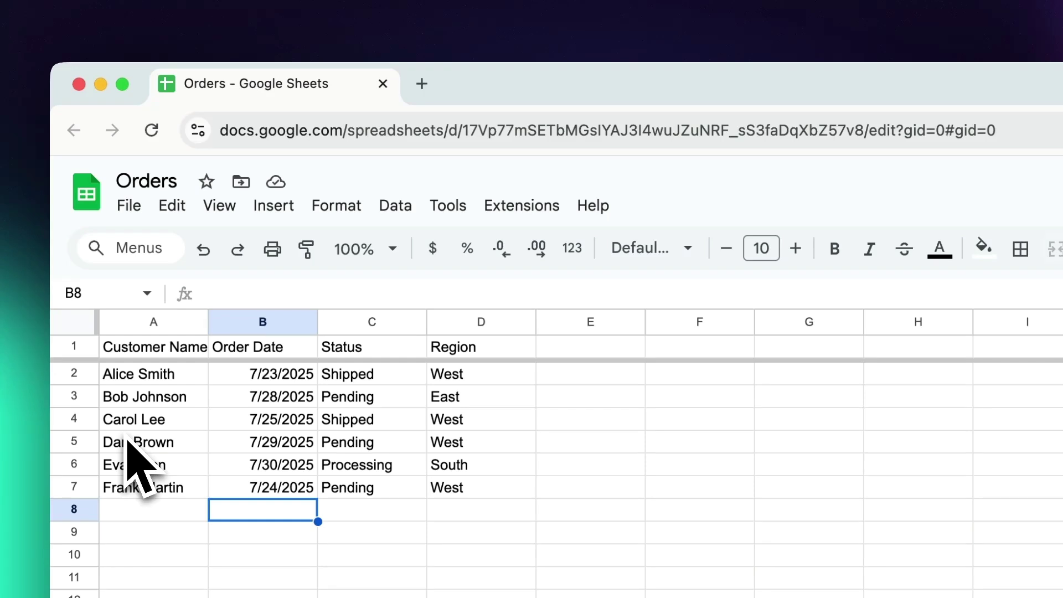
# Step: Generate an AppSheet app named Orders from the Orders sheet data
pyautogui.click(184, 352)
pyautogui.click(462, 206)
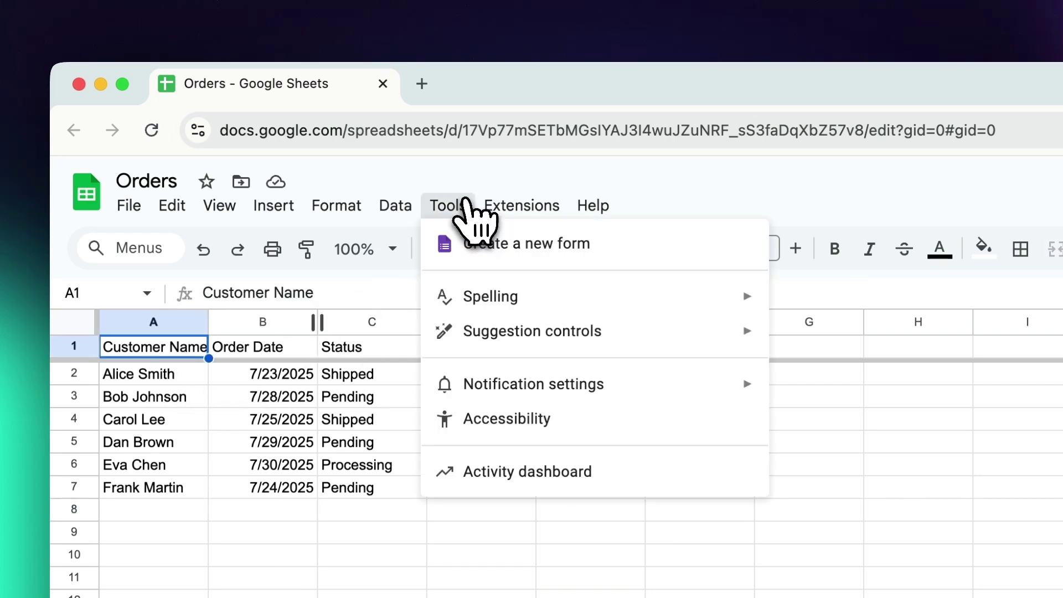
pyautogui.moveTo(522, 205)
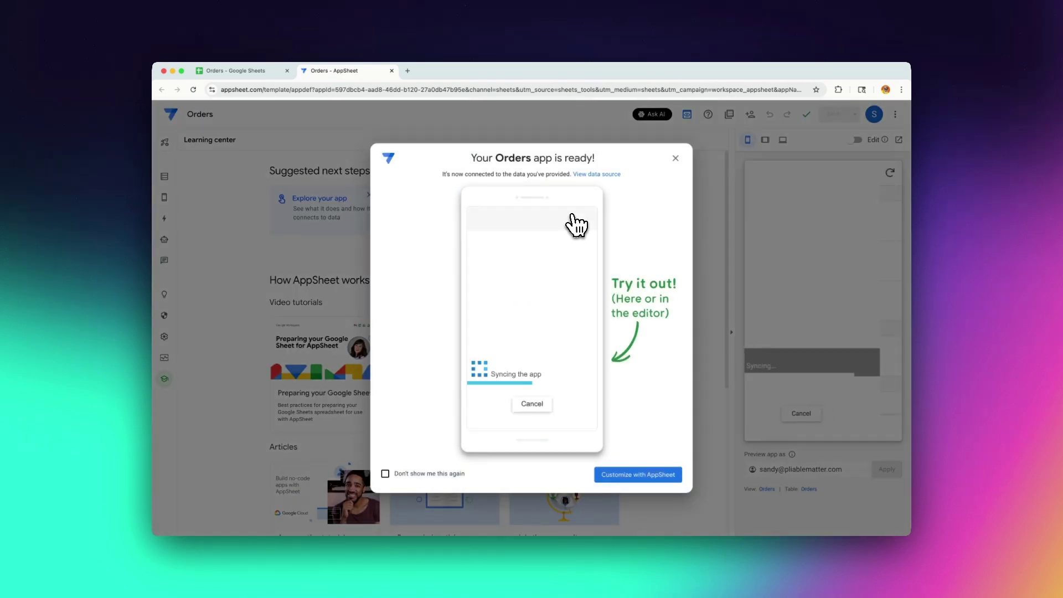
# Step: Open the Orders table's columns and save a test order, which hits a duplicate-key error
pyautogui.click(646, 475)
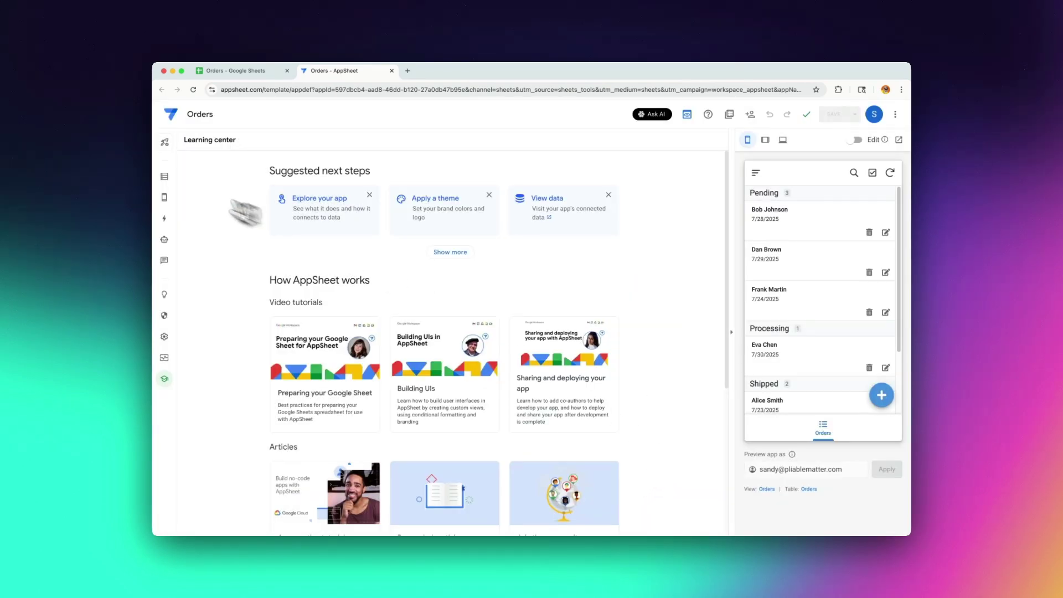
pyautogui.click(164, 176)
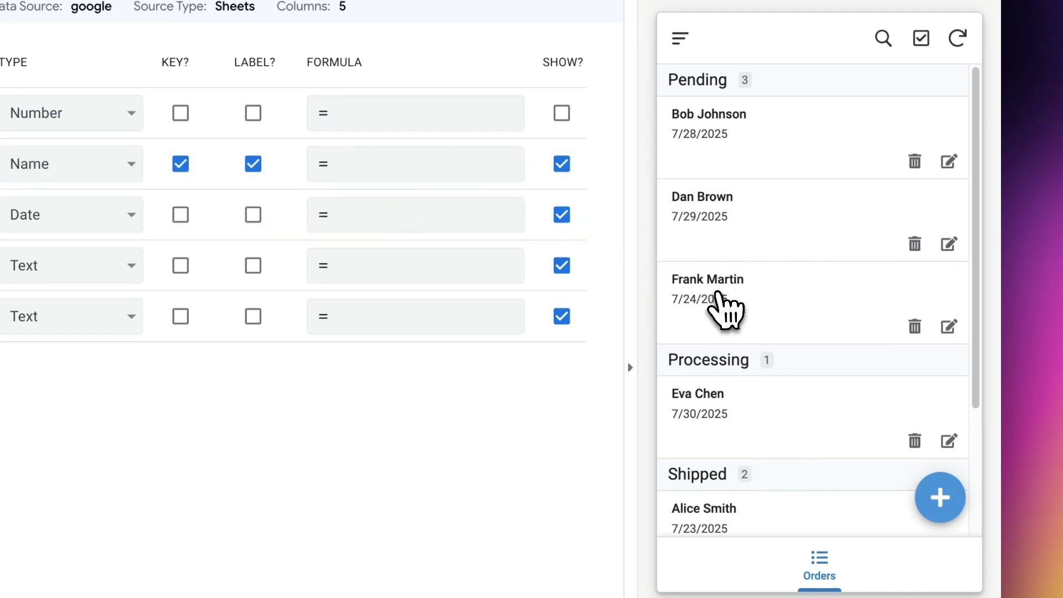
pyautogui.scroll(-3, 731, 321)
pyautogui.scroll(3, 766, 299)
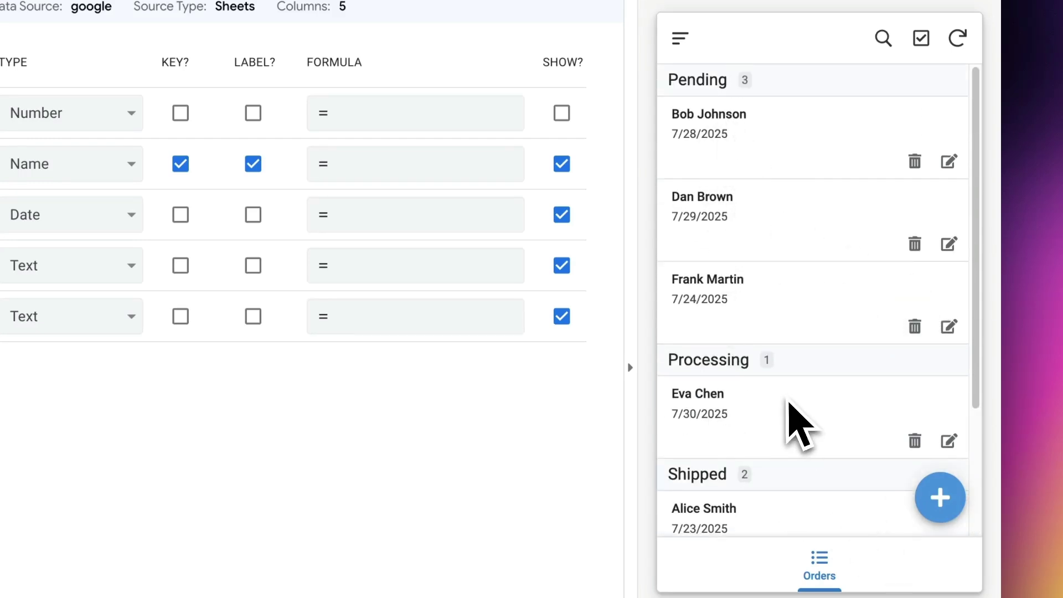
pyautogui.scroll(-3, 797, 421)
pyautogui.click(948, 501)
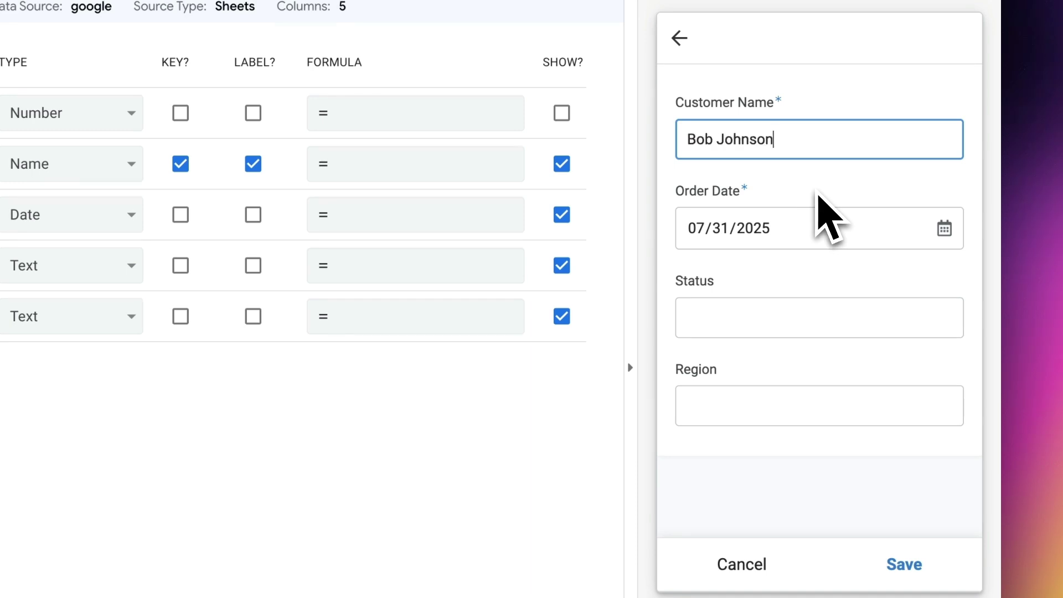
pyautogui.click(906, 563)
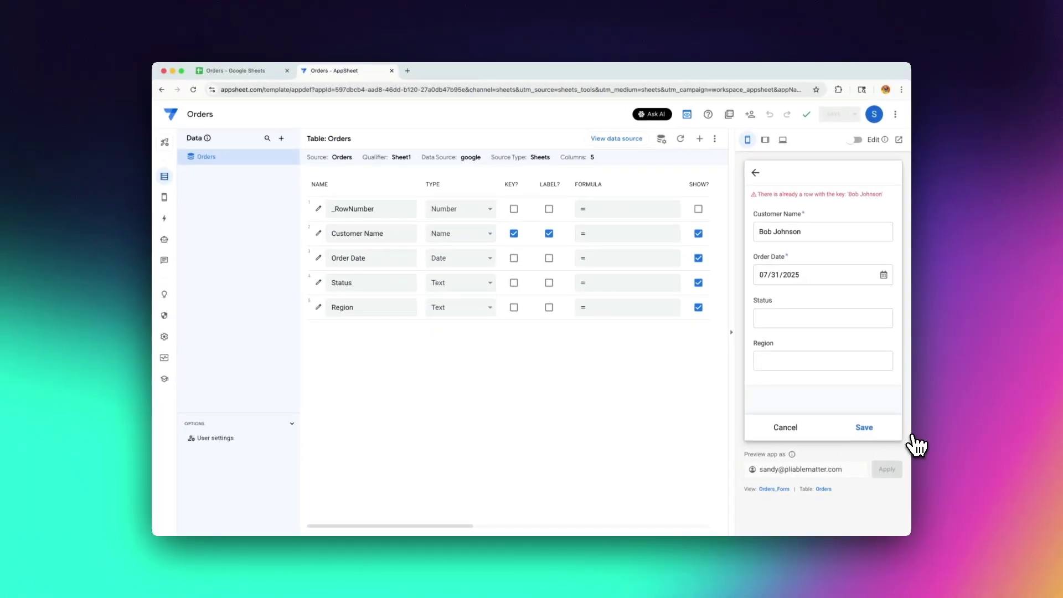
# Step: Insert a new column A before Customer Name and head it 'Order ID'
pyautogui.click(232, 71)
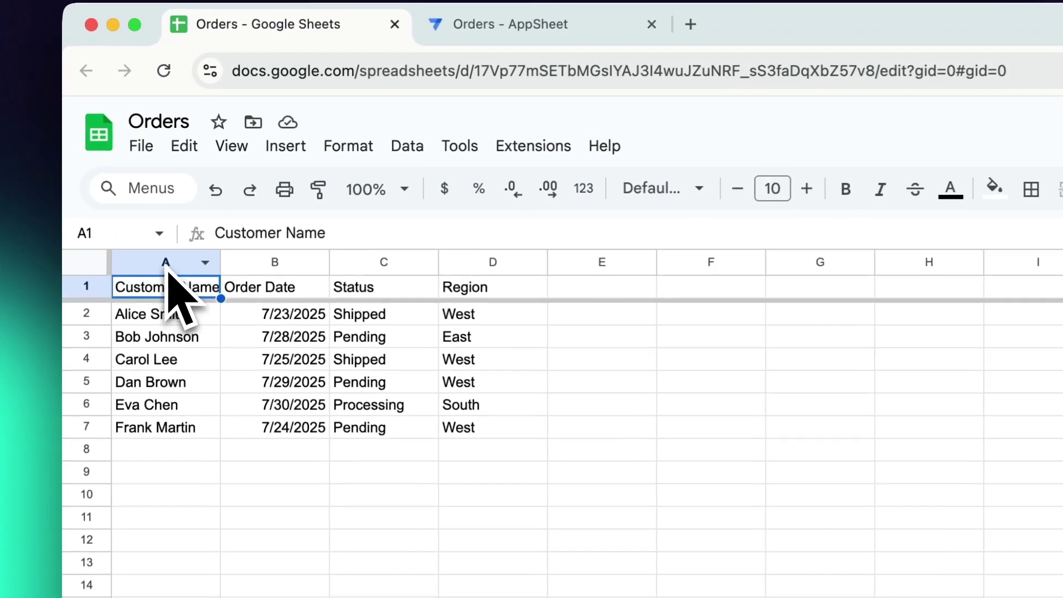
pyautogui.click(194, 168)
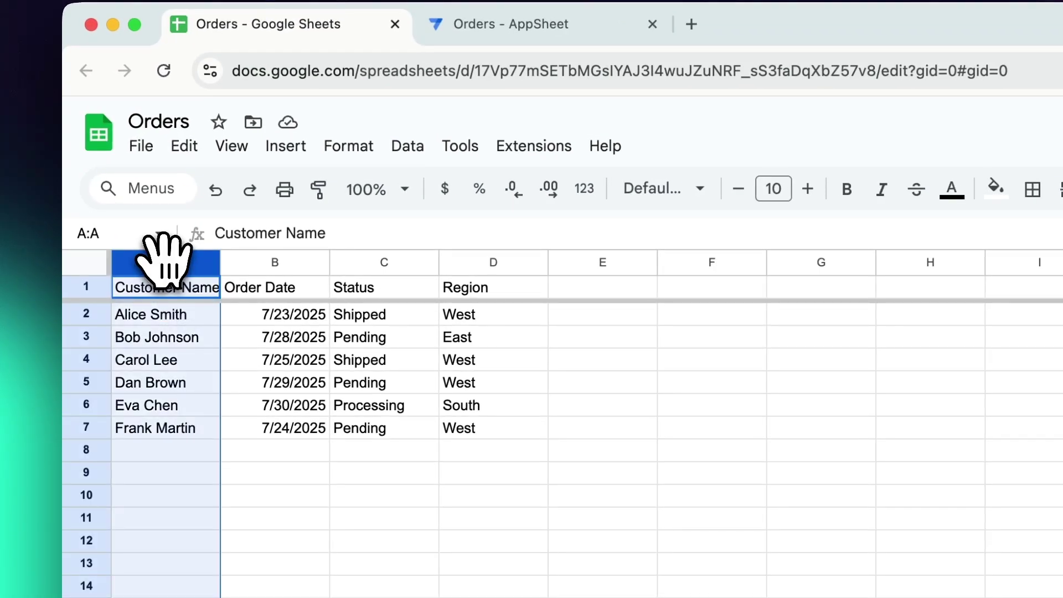
pyautogui.rightClick(166, 260)
pyautogui.click(286, 441)
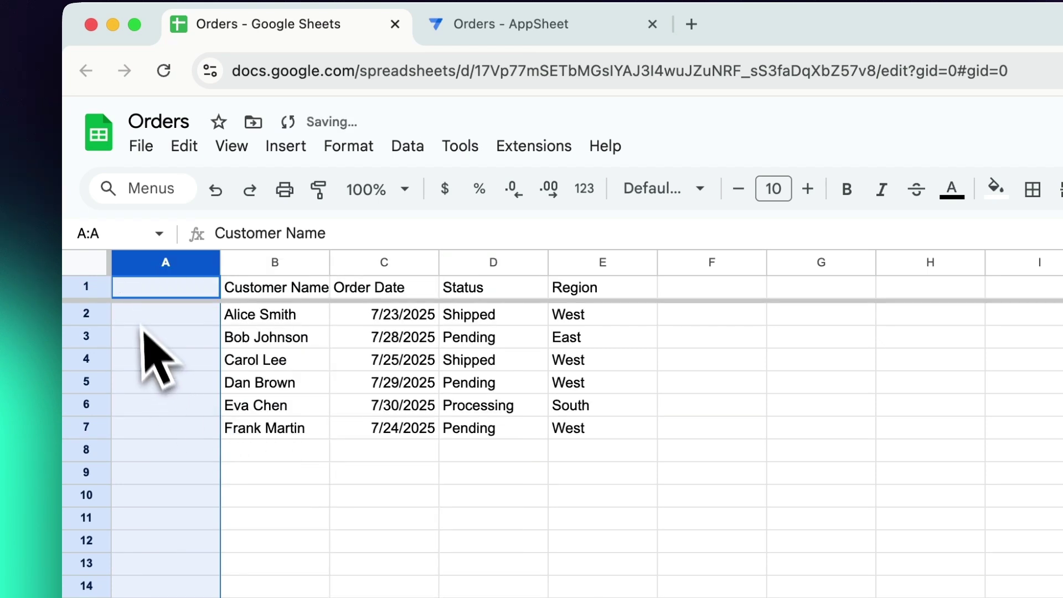
pyautogui.click(151, 289)
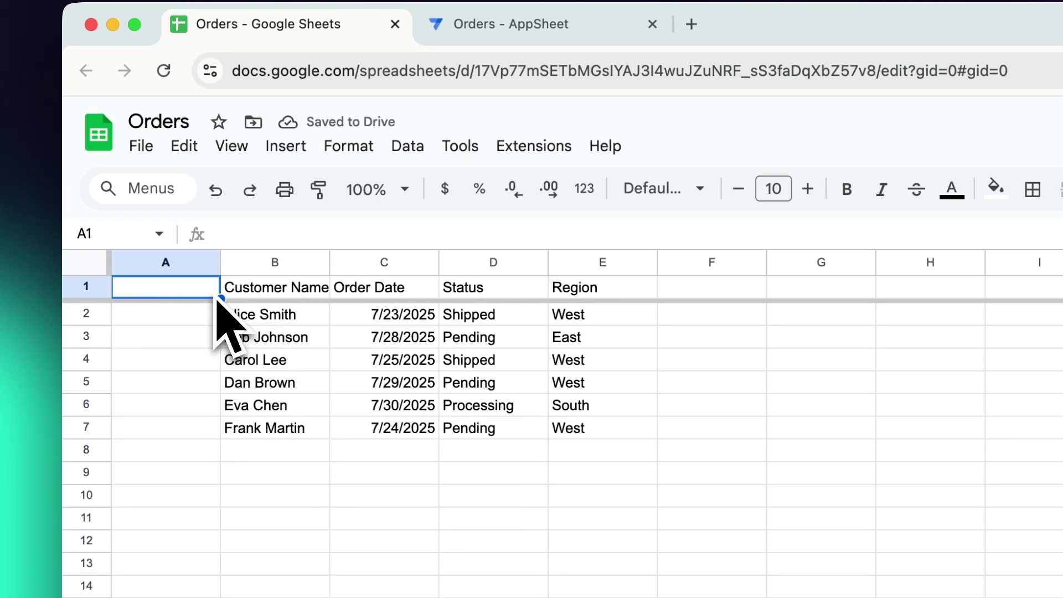
pyautogui.write('Order')
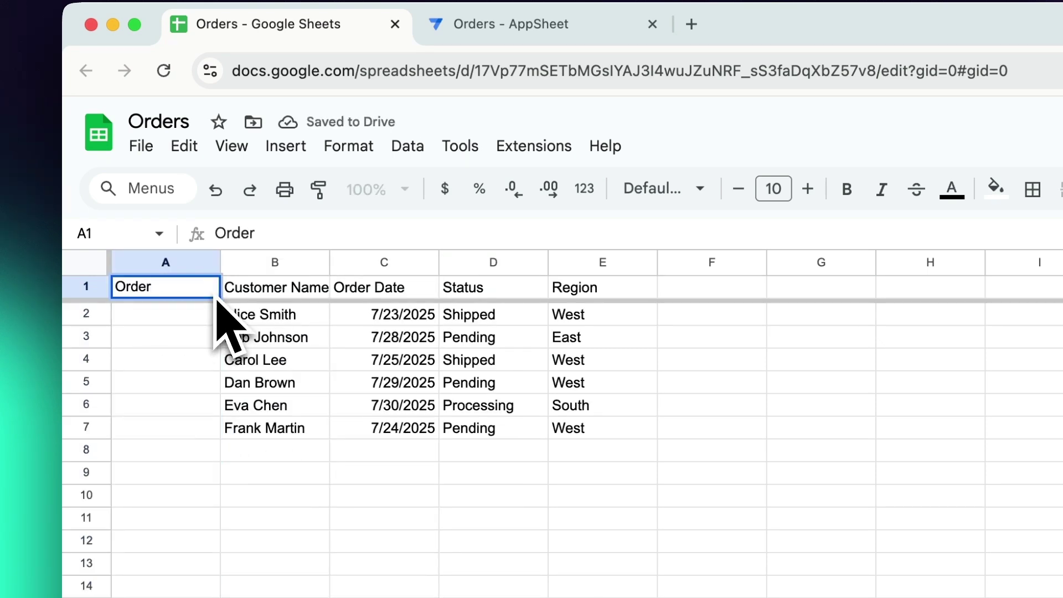
pyautogui.write(' ID')
pyautogui.press('Return')
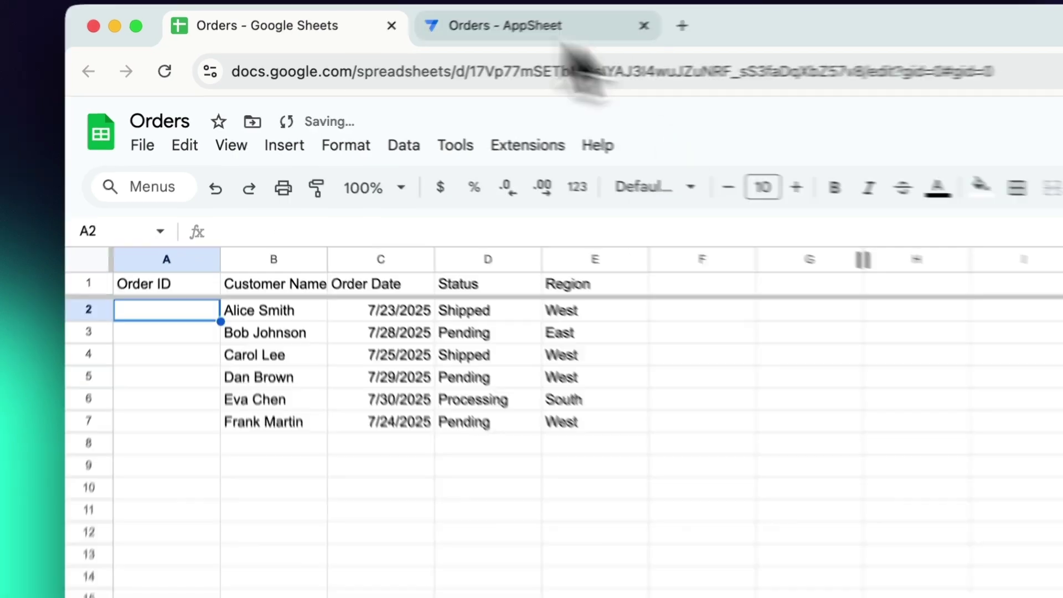
# Step: Regenerate the Orders table schema in AppSheet to pick up the Order ID column
pyautogui.click(509, 25)
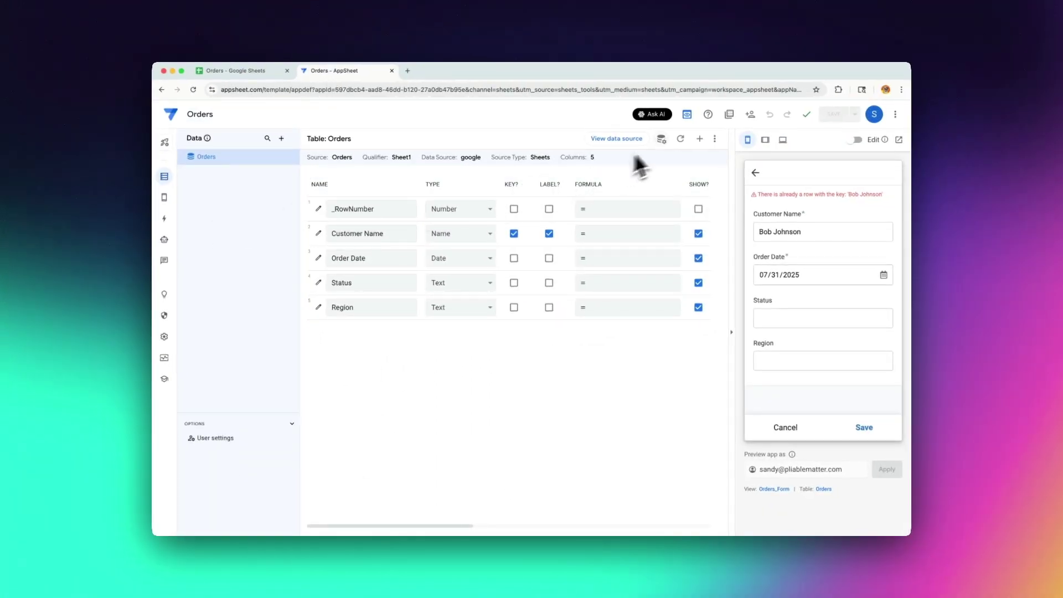
pyautogui.click(681, 140)
pyautogui.click(635, 189)
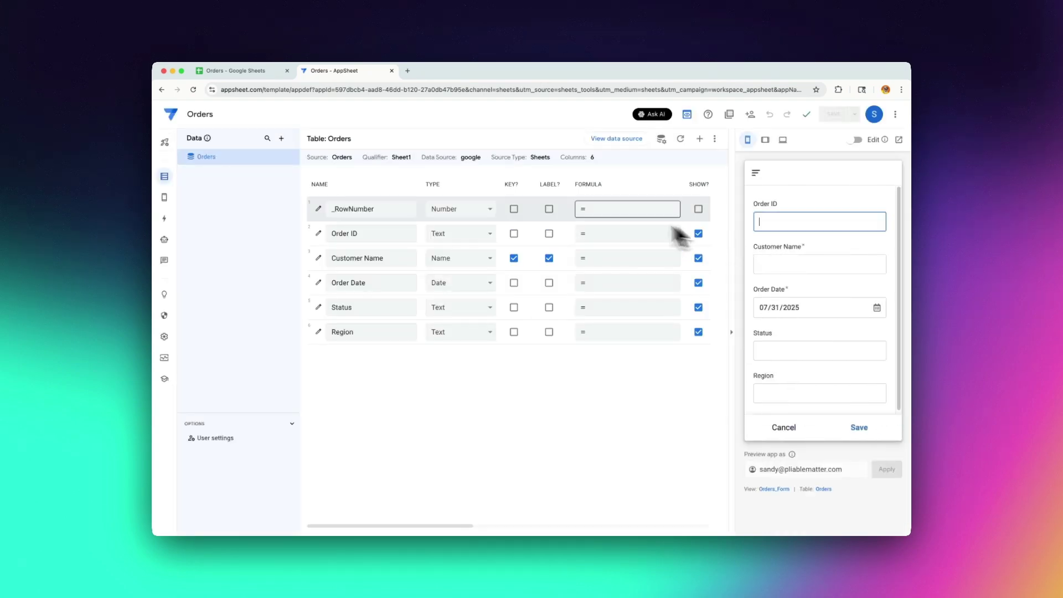
# Step: Make Order ID the key instead of Customer Name and save the app
pyautogui.click(514, 234)
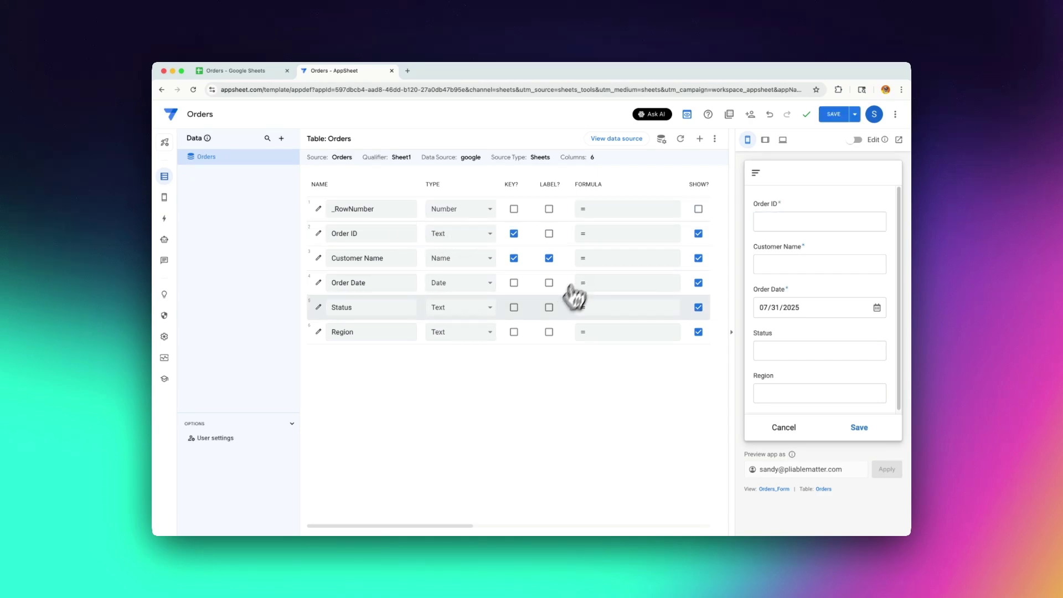
pyautogui.click(514, 259)
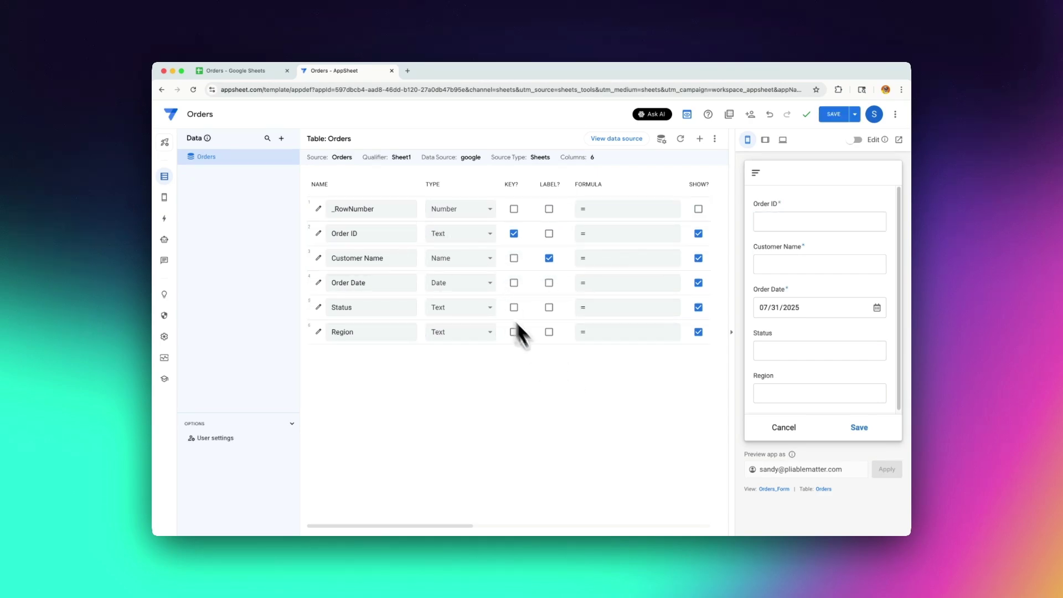
pyautogui.click(830, 114)
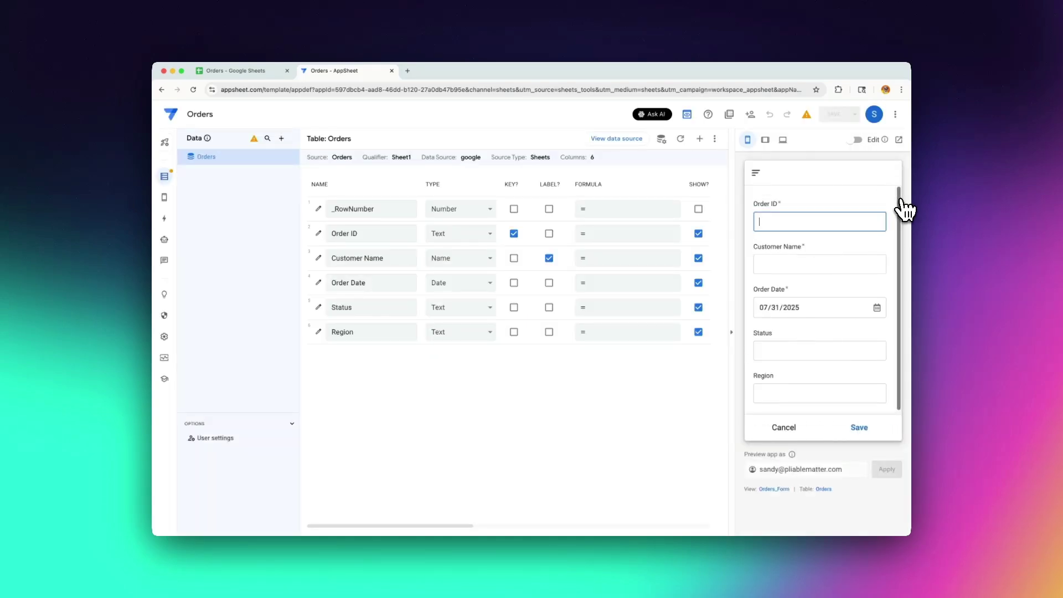
pyautogui.click(783, 429)
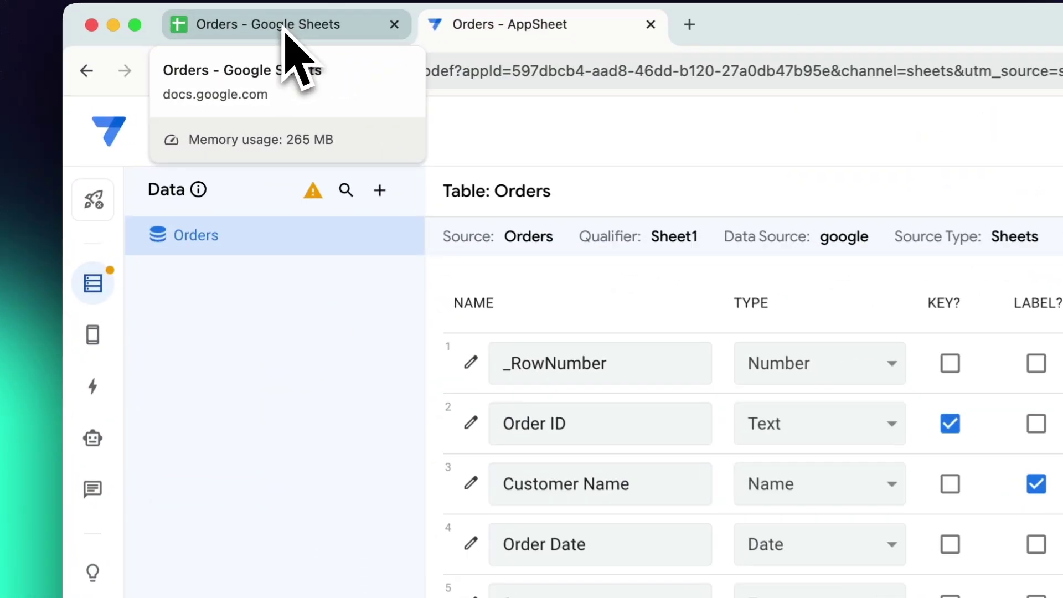
pyautogui.click(241, 72)
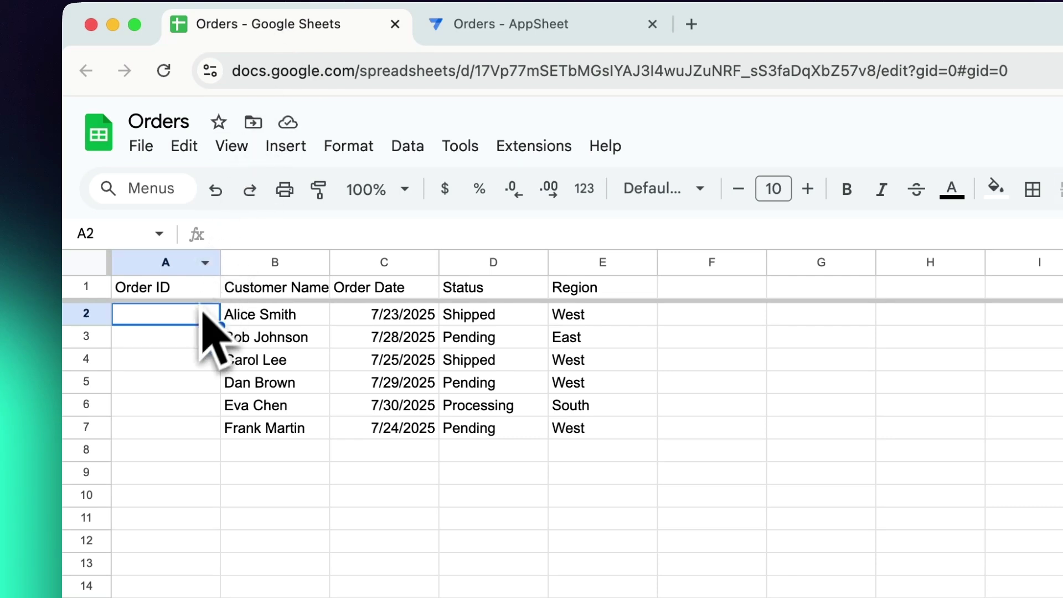
# Step: Number the Order IDs 1 to 6: 1 in A2, then =A2+1 filled down to A7
pyautogui.click(183, 342)
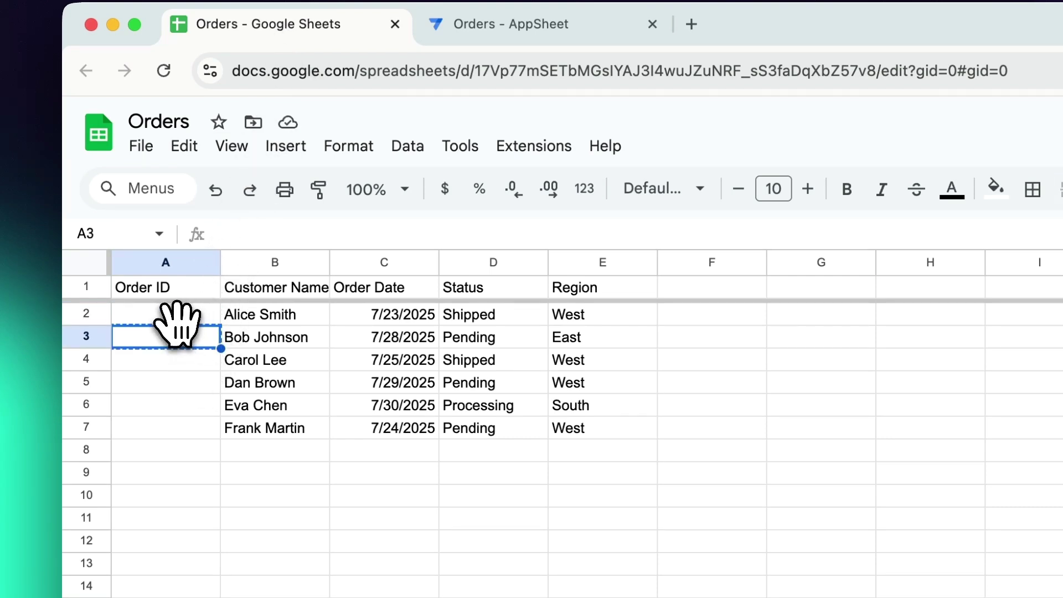
pyautogui.click(179, 316)
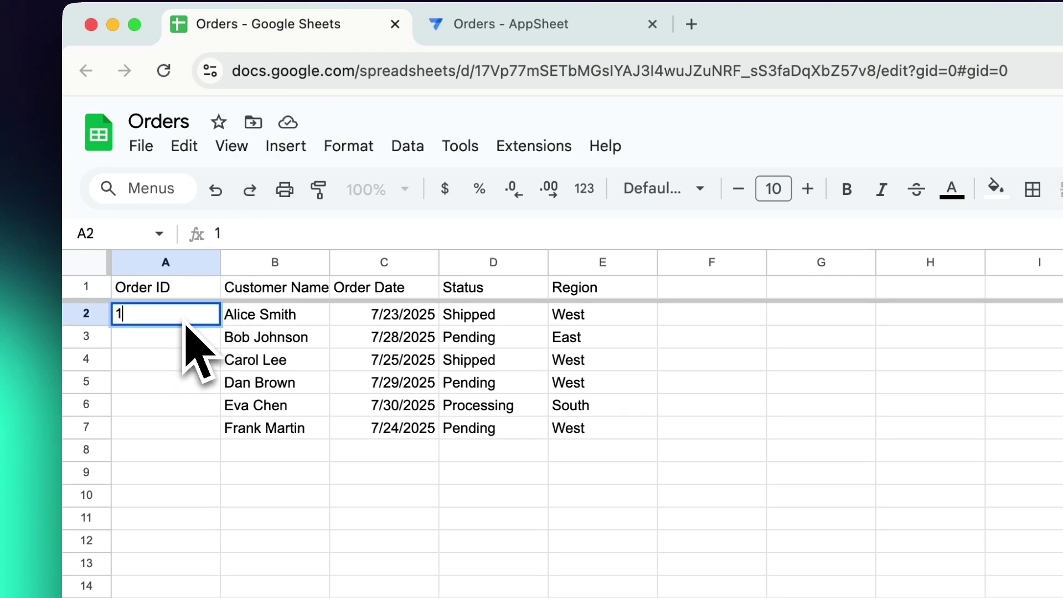
pyautogui.press('Return')
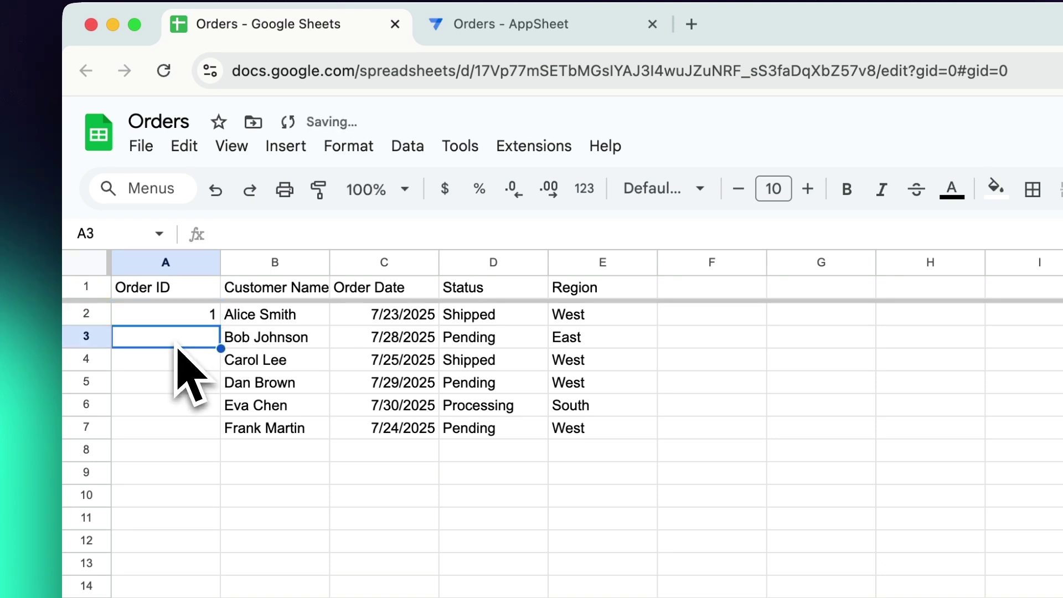
pyautogui.write('[')
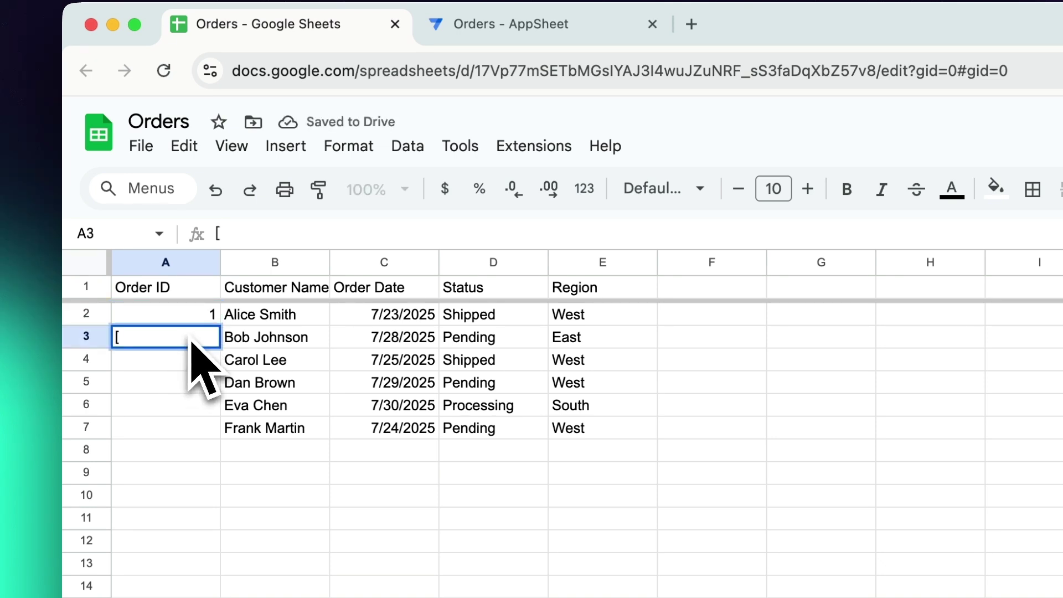
pyautogui.press('BackSpace')
pyautogui.write('=')
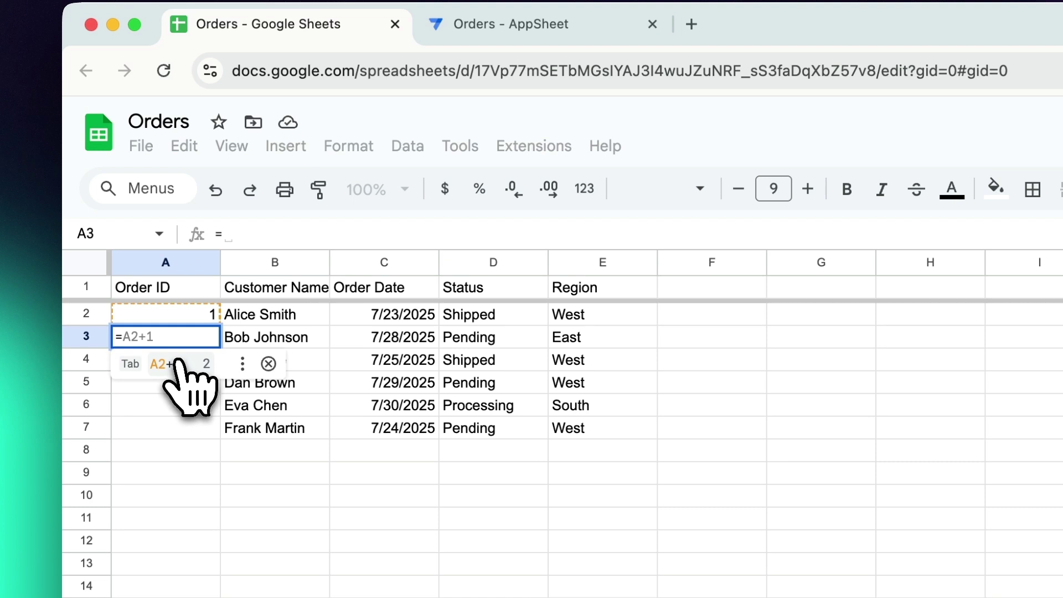
pyautogui.click(181, 363)
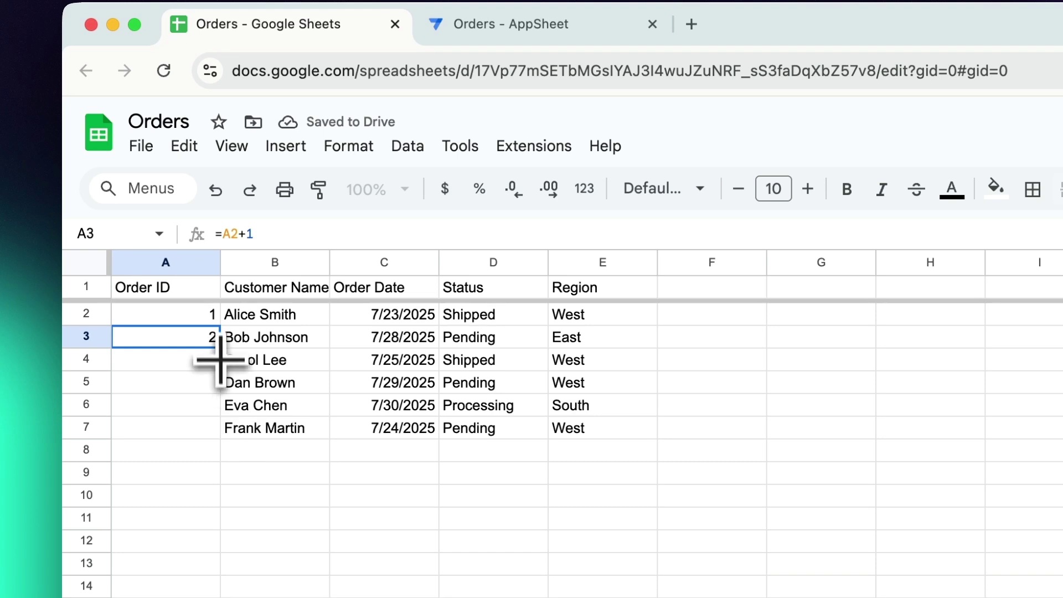
pyautogui.moveTo(221, 359); pyautogui.dragTo(225, 434)
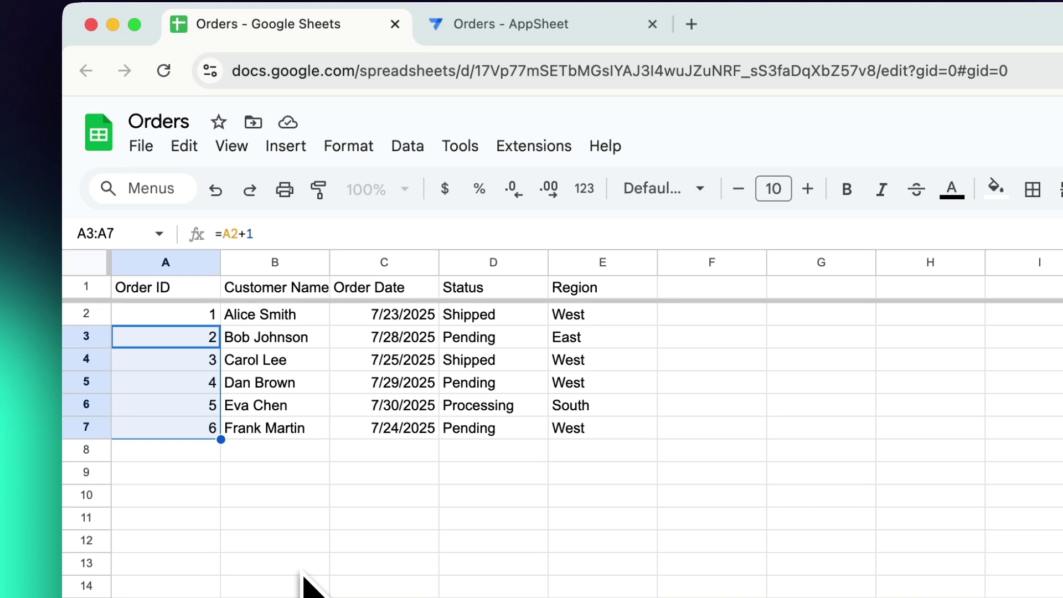
# Step: Cut the Order ID column and paste it back as values only
pyautogui.click(278, 433)
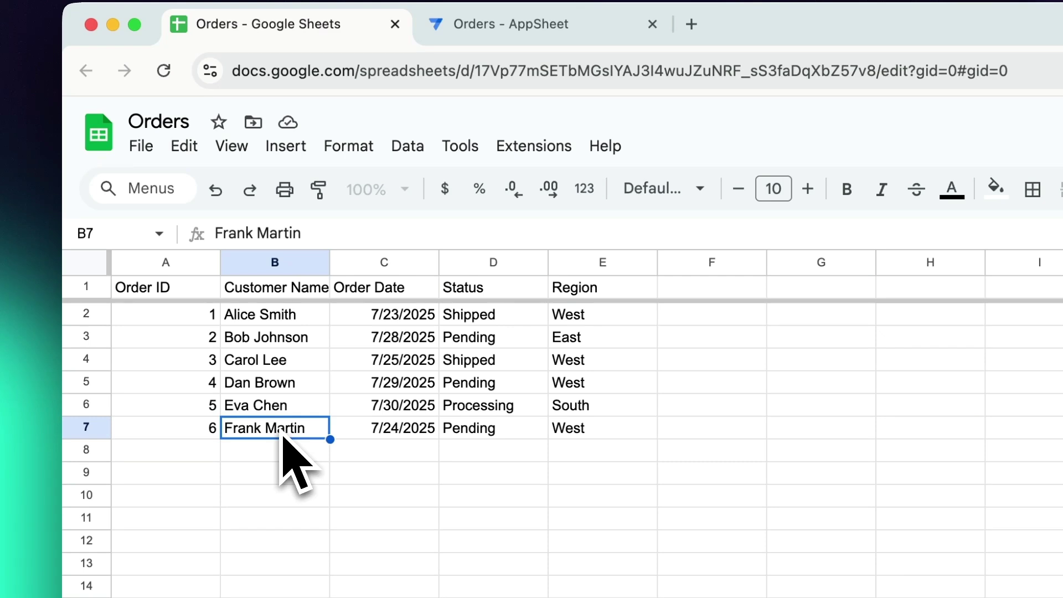
pyautogui.press('Left')
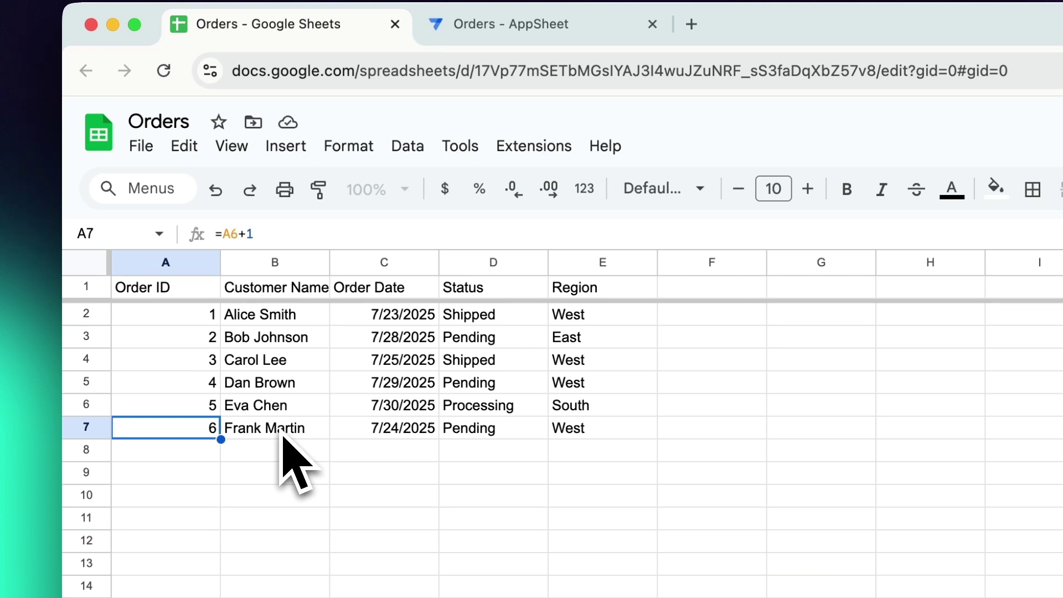
pyautogui.click(172, 408)
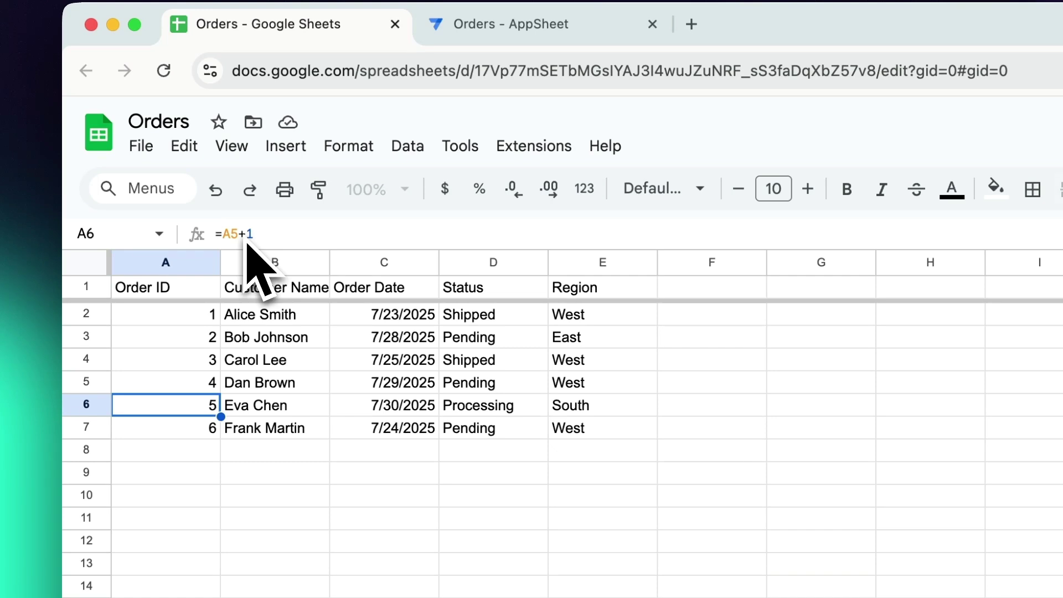
pyautogui.click(159, 264)
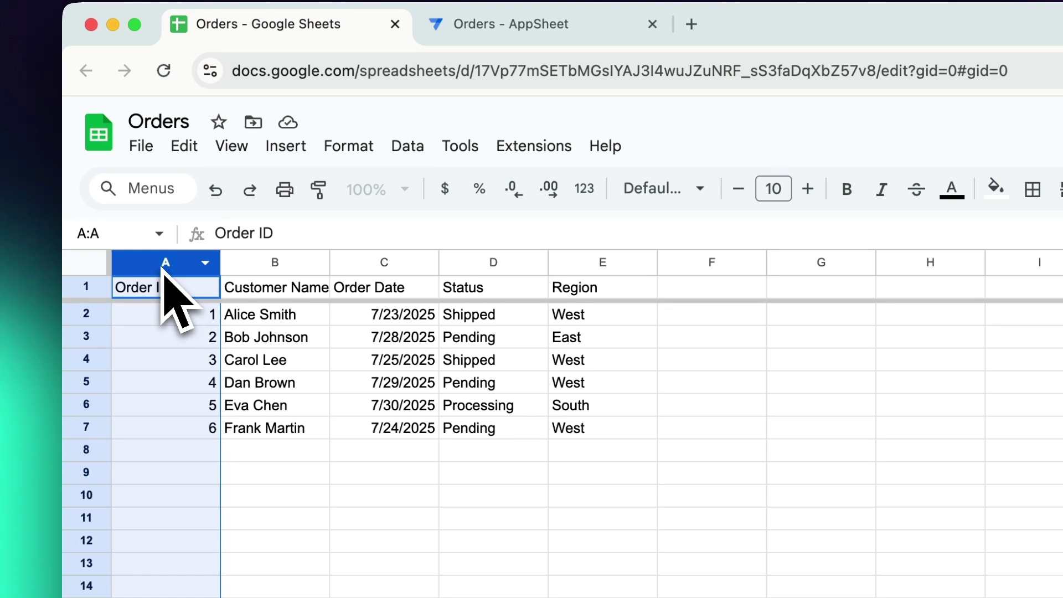
pyautogui.press('super+x')
pyautogui.click(185, 147)
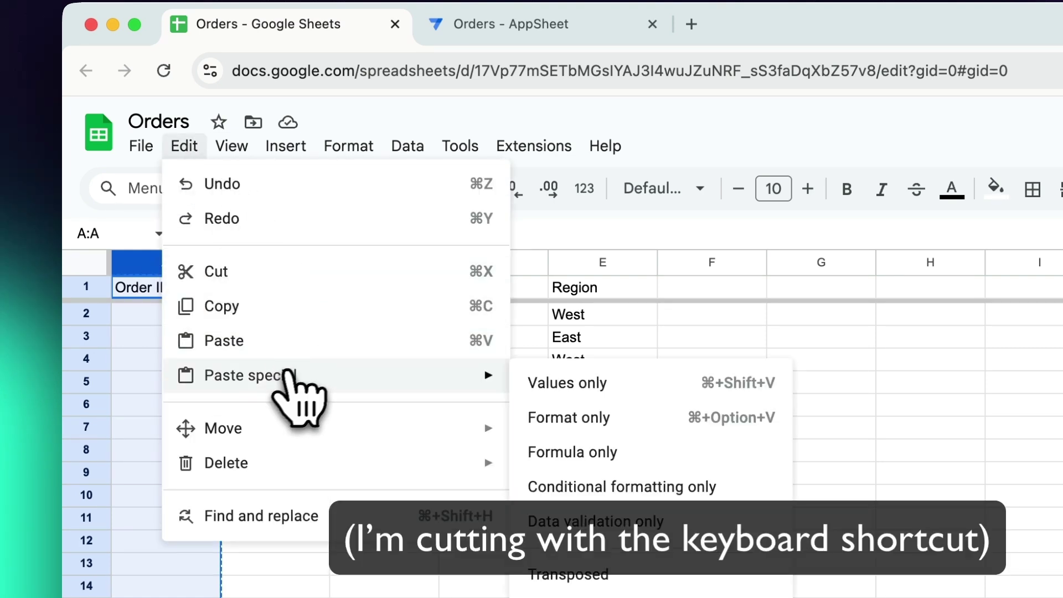
pyautogui.moveTo(505, 382)
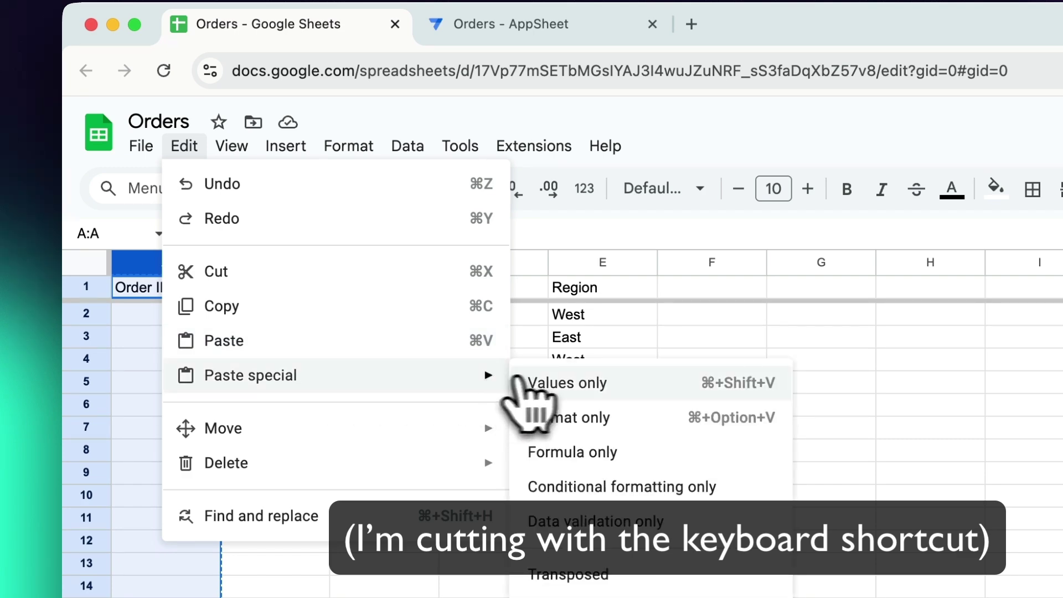
pyautogui.click(560, 380)
pyautogui.click(306, 523)
# Step: Check that cells A2 to A6 now hold plain numbers instead of formulas
pyautogui.click(214, 410)
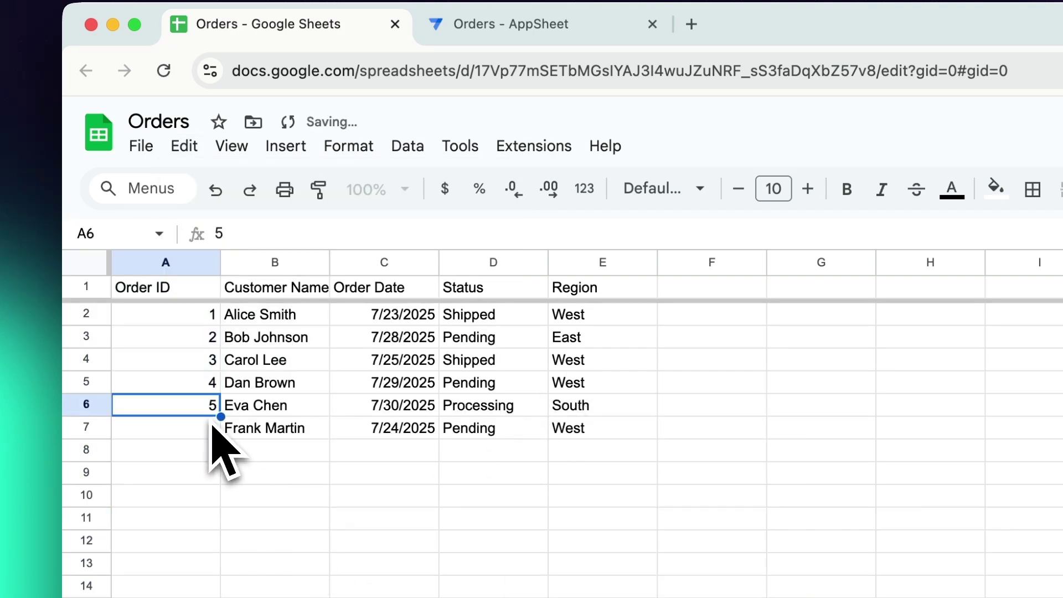
pyautogui.press('Up')
pyautogui.press('Up')
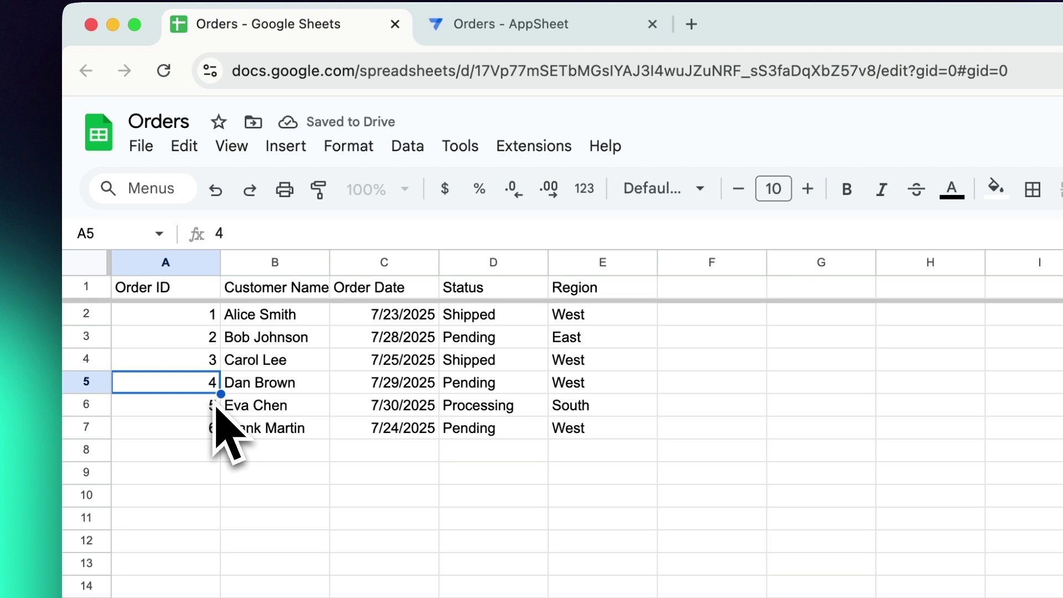
pyautogui.click(211, 315)
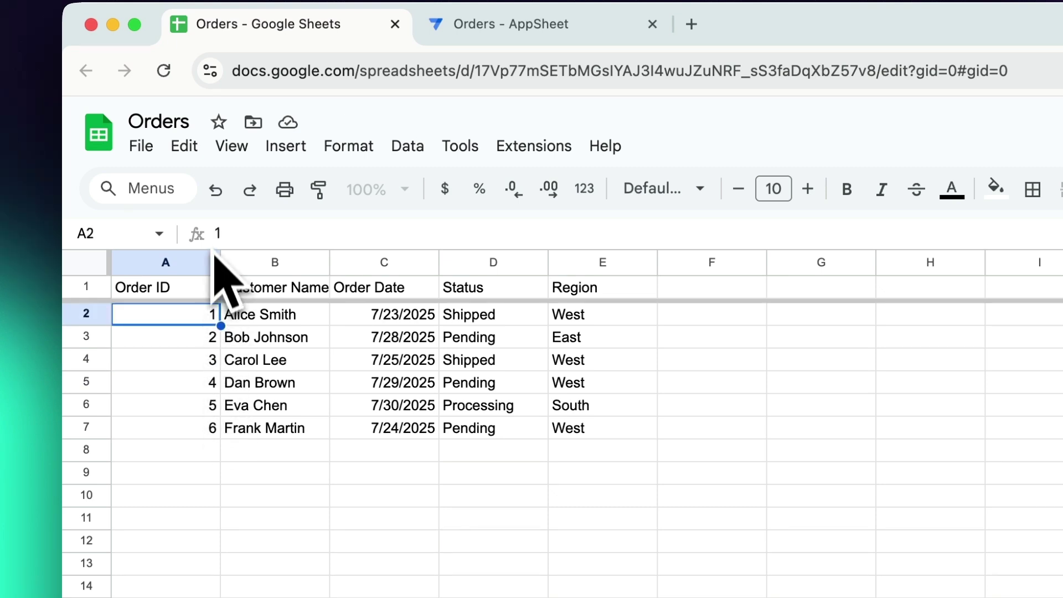
pyautogui.click(190, 359)
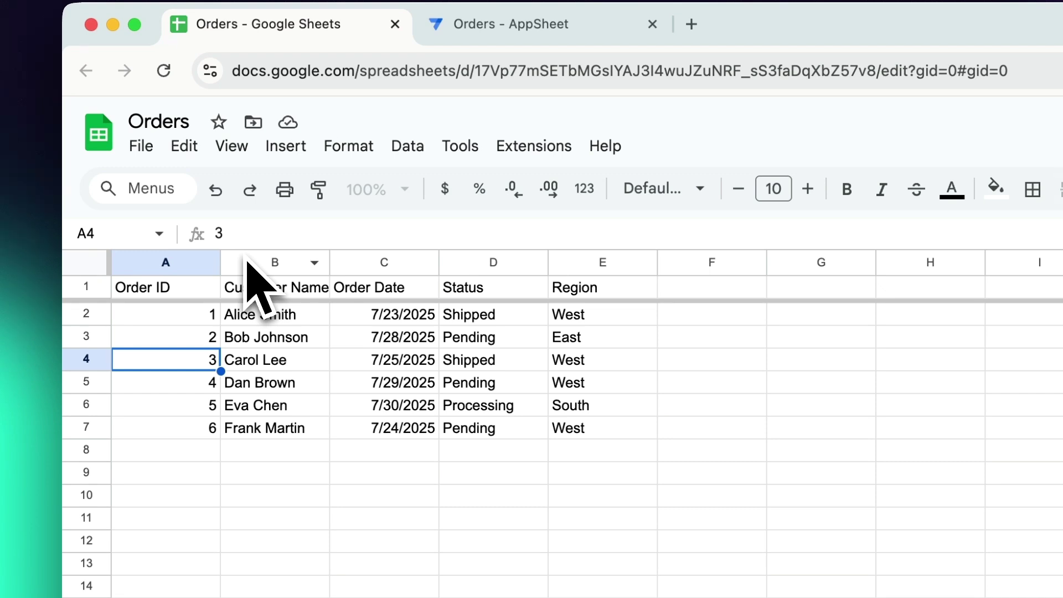
pyautogui.click(188, 314)
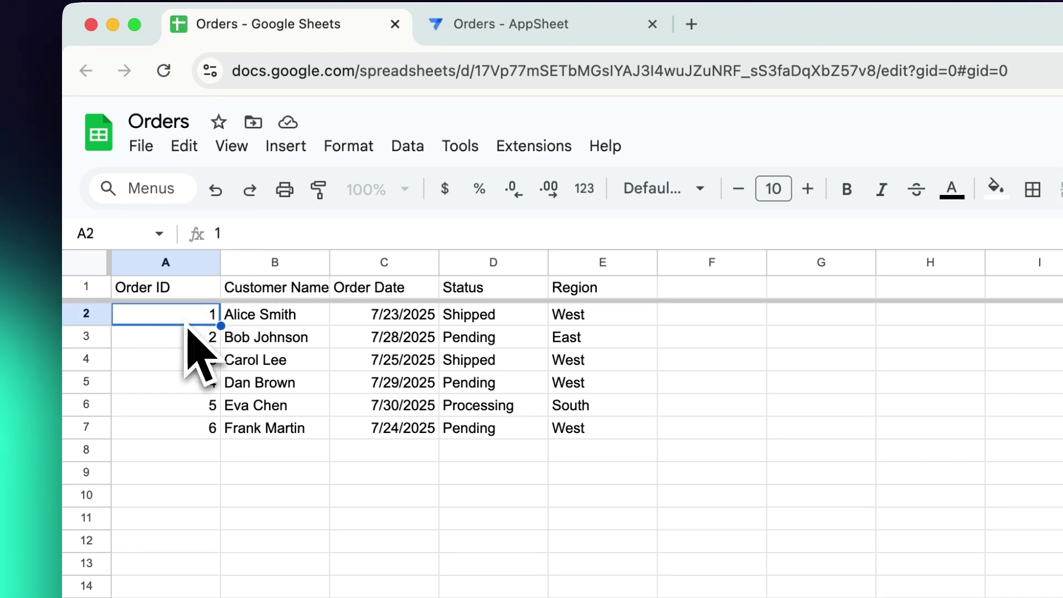
pyautogui.press('Down')
pyautogui.press('Down')
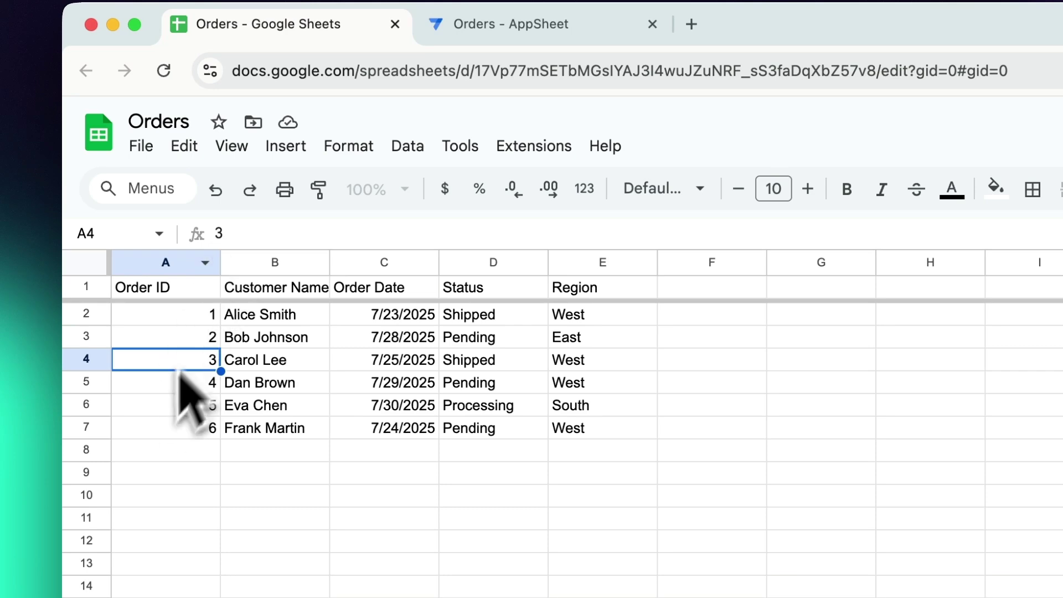
pyautogui.press('Down')
pyautogui.press('Down')
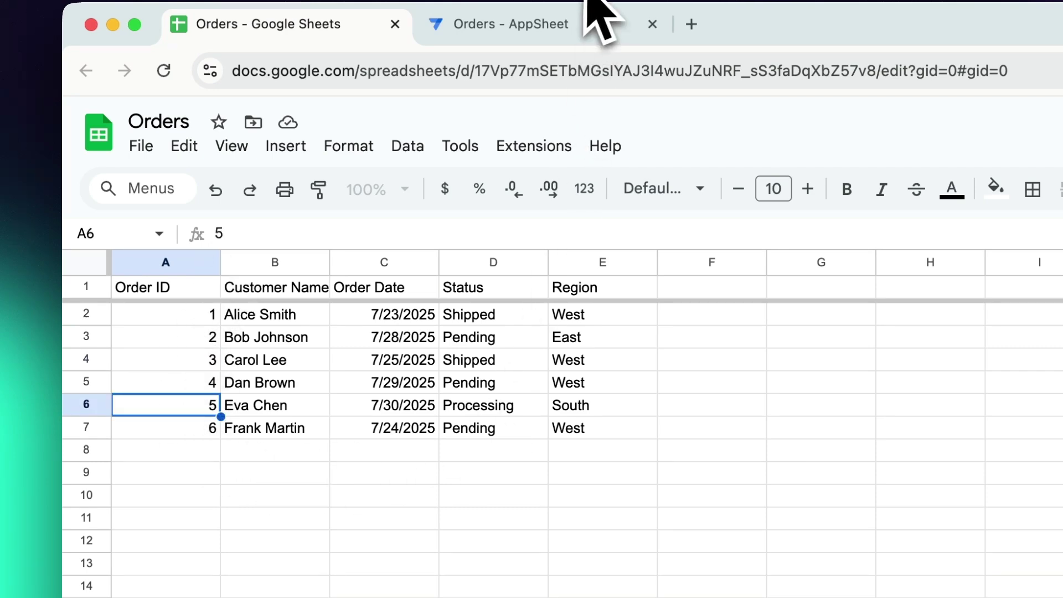
# Step: Regenerate the Orders table structure in AppSheet, keeping Order ID as the Text key
pyautogui.click(567, 25)
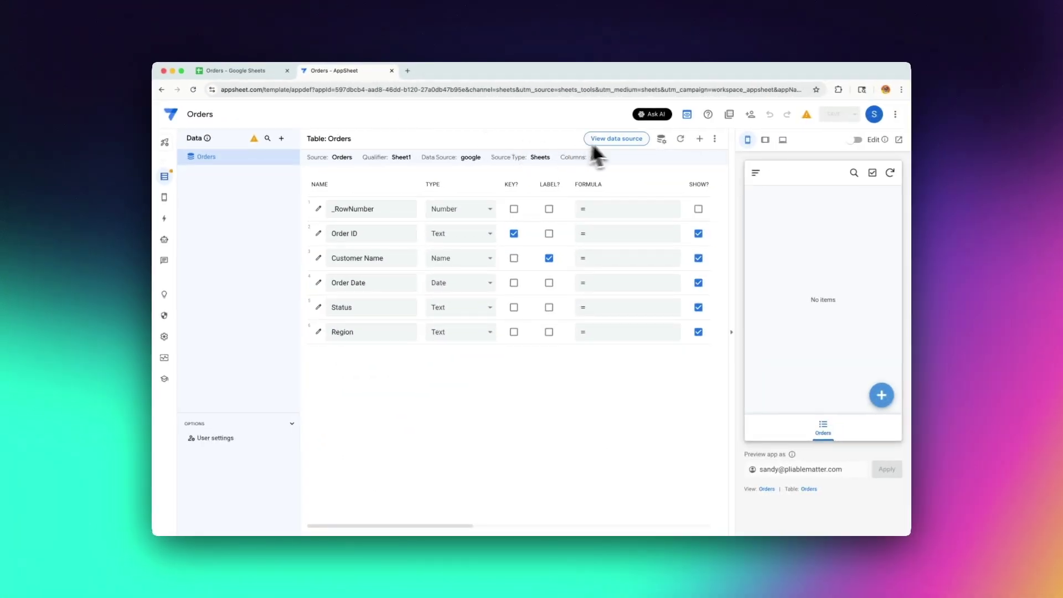
pyautogui.click(680, 139)
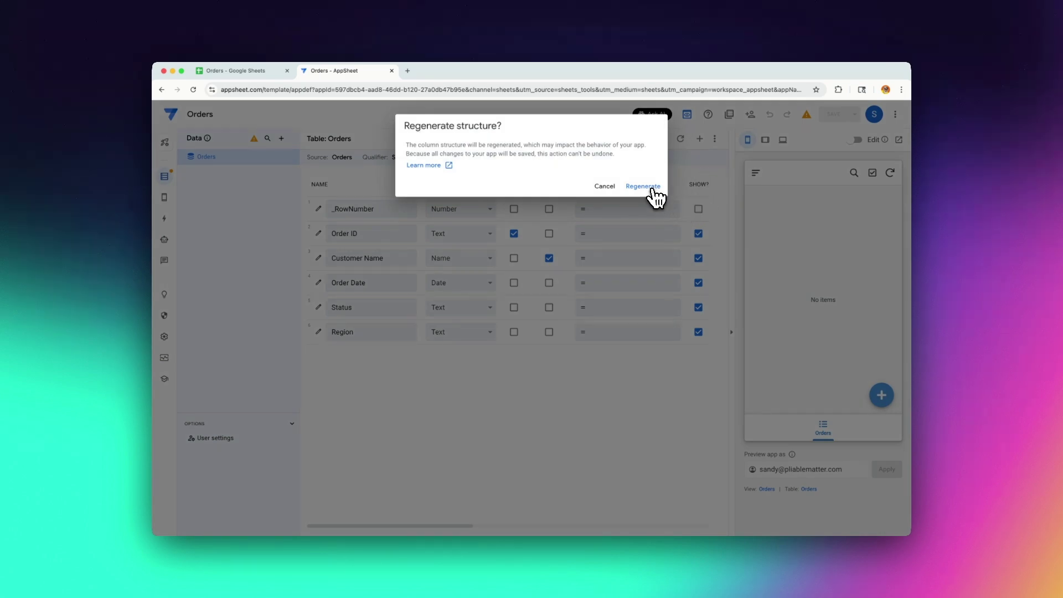
pyautogui.click(642, 188)
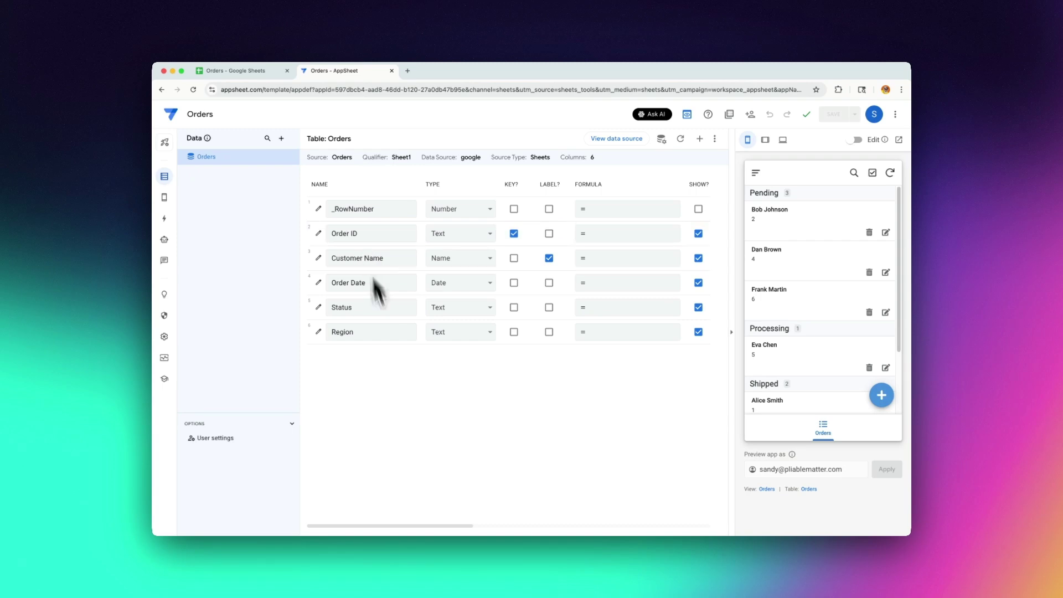
# Step: Give the Order ID column an initial value of uniqueid() and save the app
pyautogui.moveTo(400, 527); pyautogui.dragTo(510, 527)
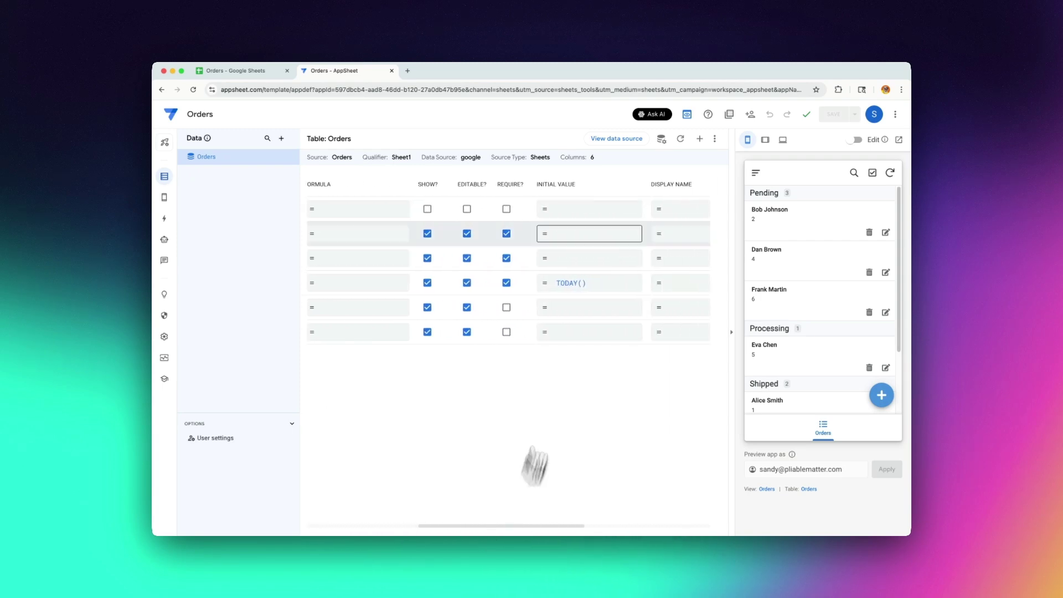
pyautogui.click(570, 240)
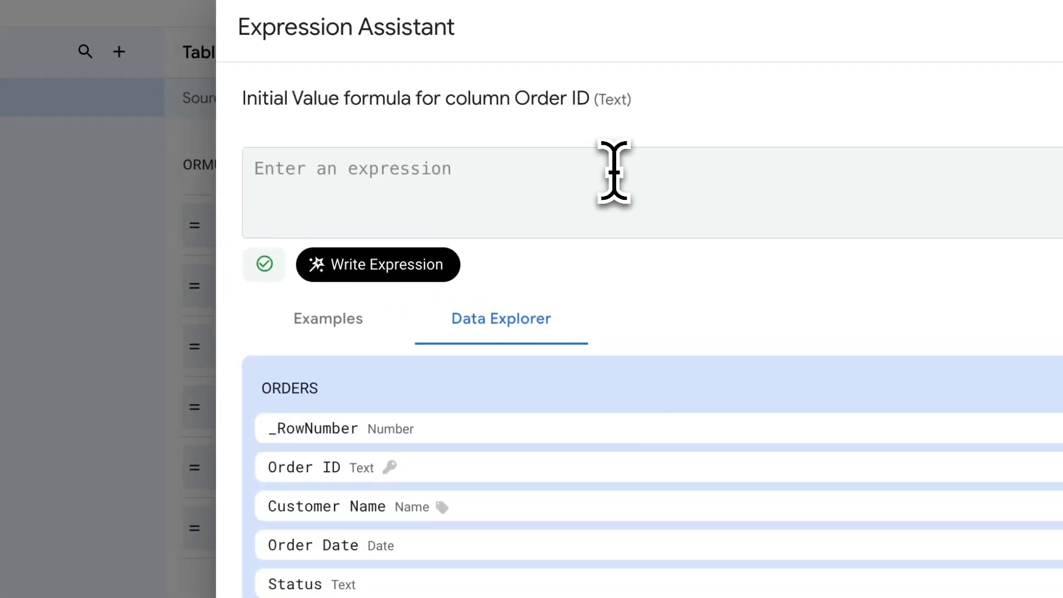
pyautogui.write('uniqueid(')
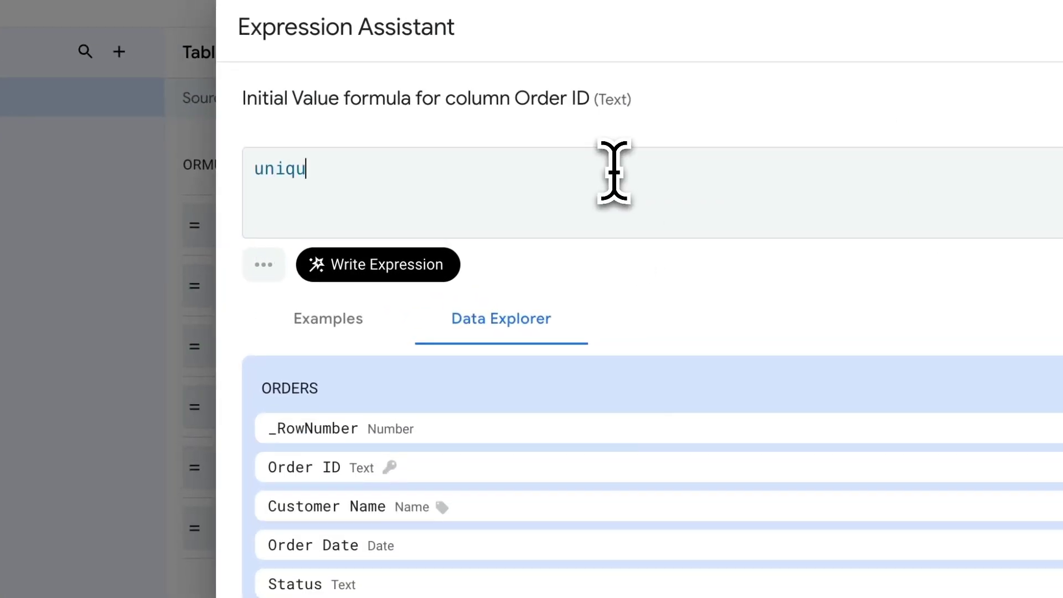
pyautogui.write(')')
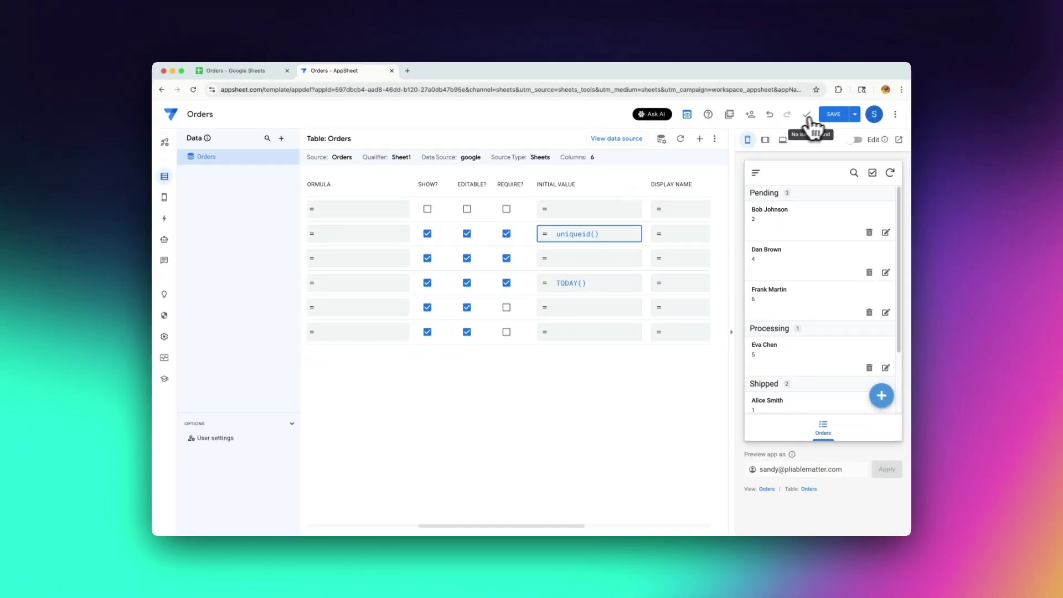
pyautogui.click(833, 114)
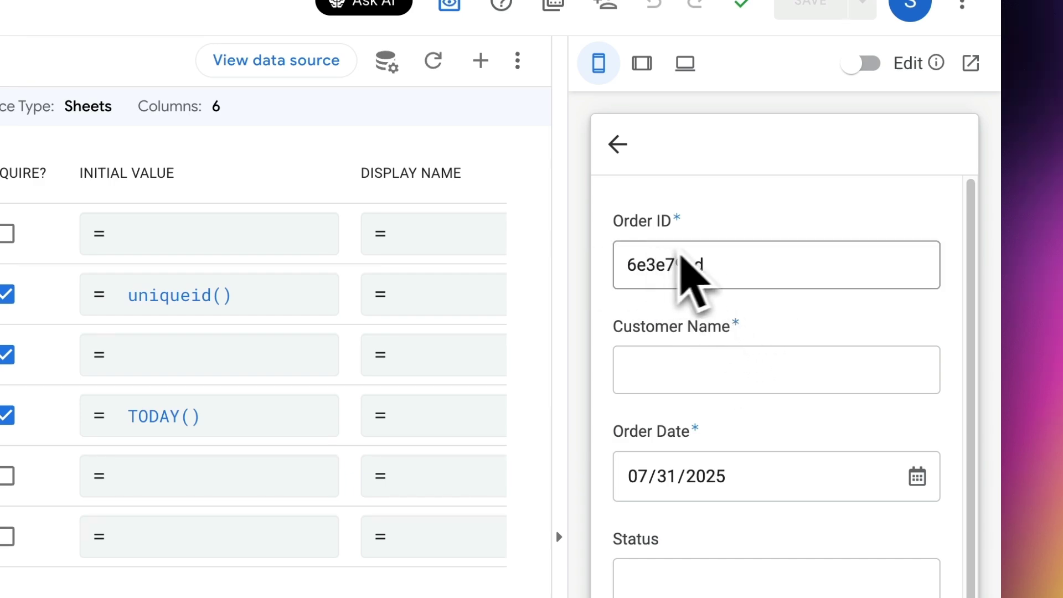
# Step: Fill in the customer's name on the preview form and save the test order
pyautogui.click(695, 380)
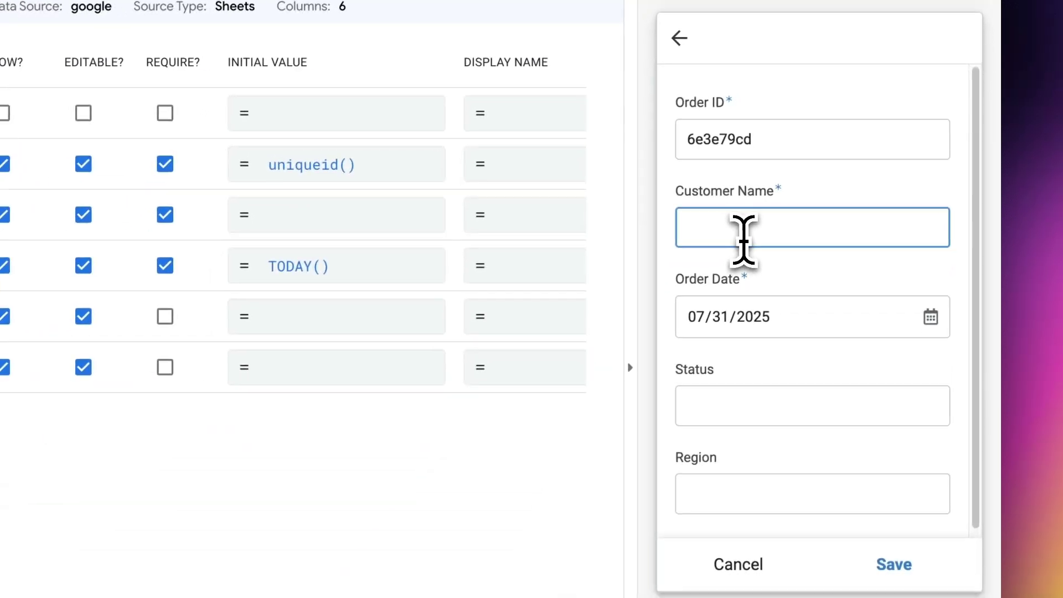
pyautogui.write('Bob Smith')
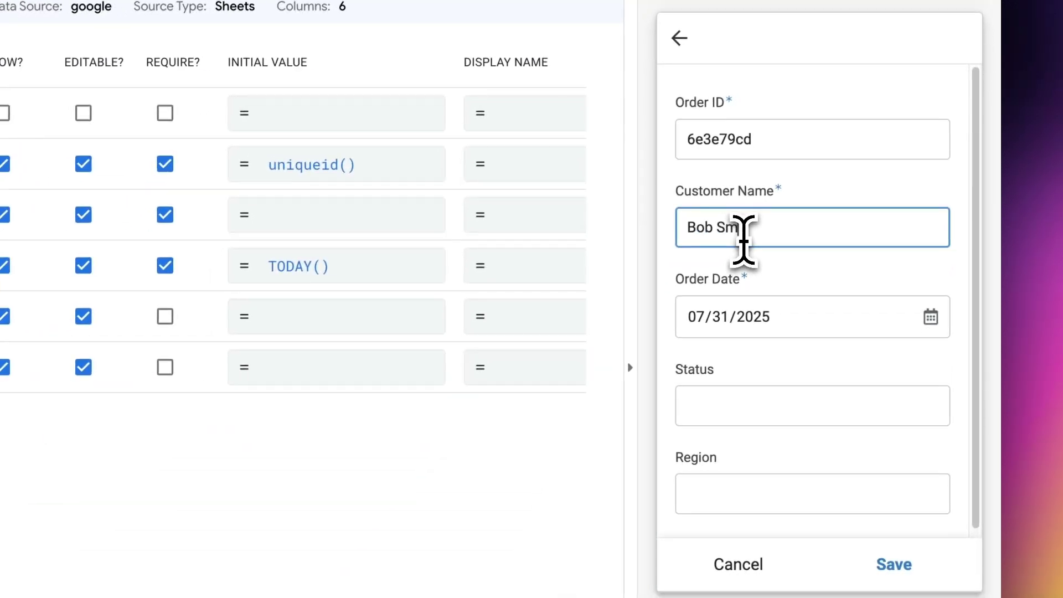
pyautogui.click(892, 563)
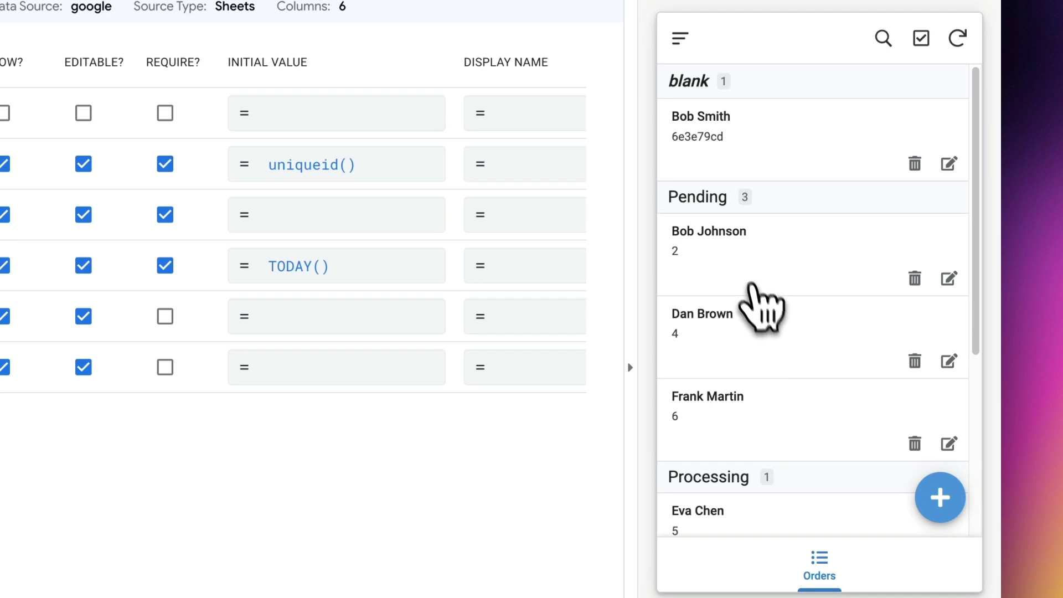
pyautogui.scroll(-4, 750, 316)
pyautogui.scroll(4, 751, 341)
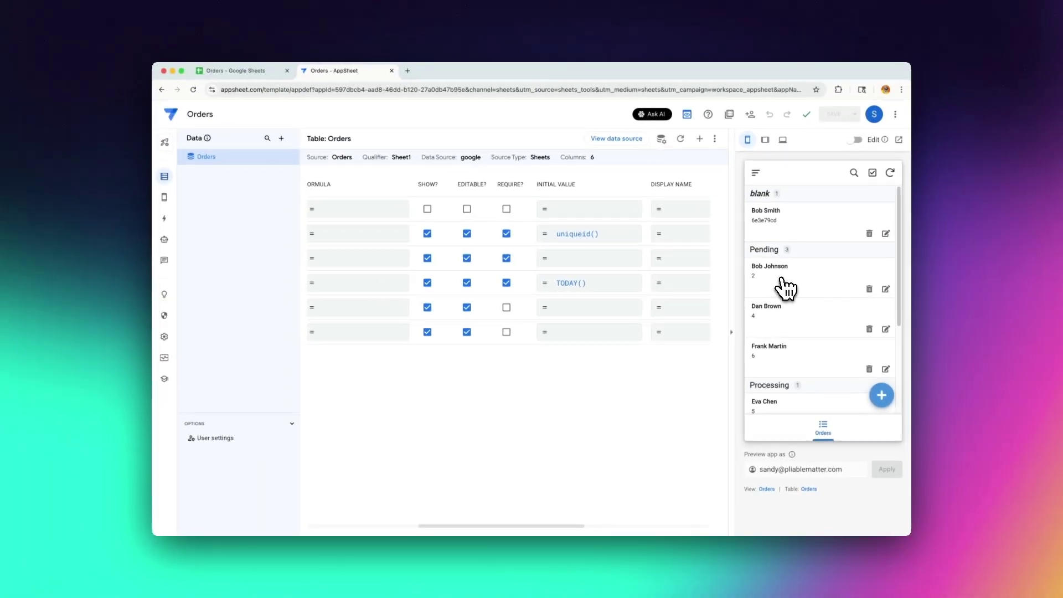
# Step: Put =LOWER(BASE(RANDBETWEEN(0, 36^8 - 1), 36, 8)) in A2 for a random 8-character ID
pyautogui.click(252, 73)
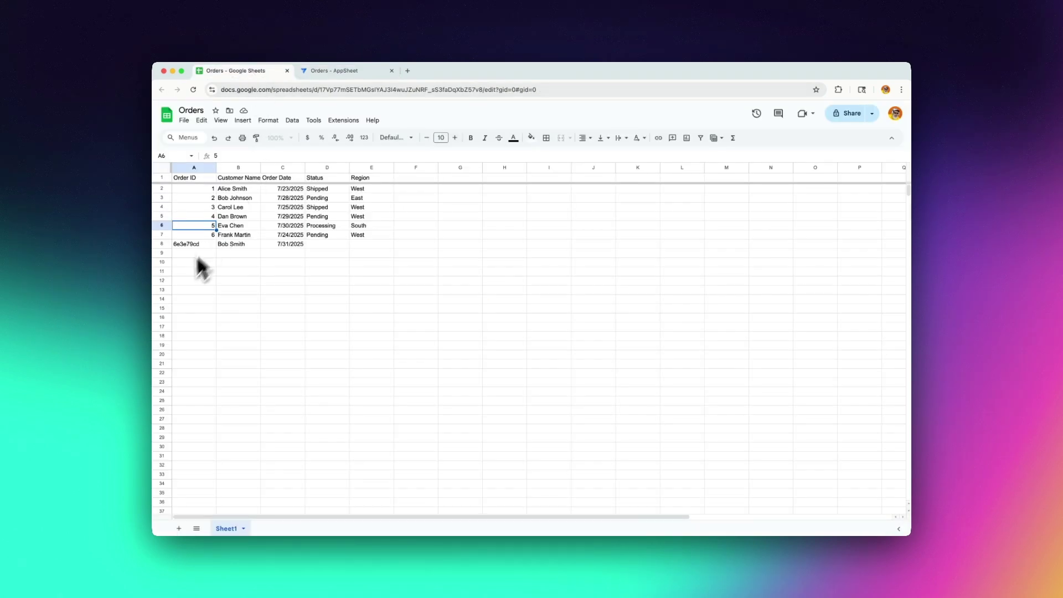
pyautogui.click(200, 190)
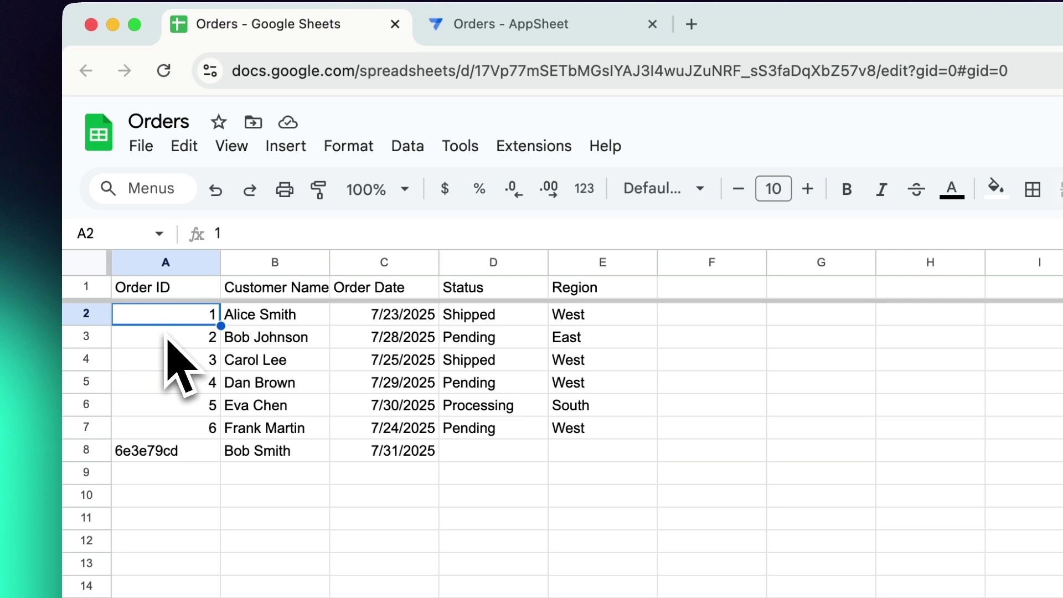
pyautogui.click(250, 231)
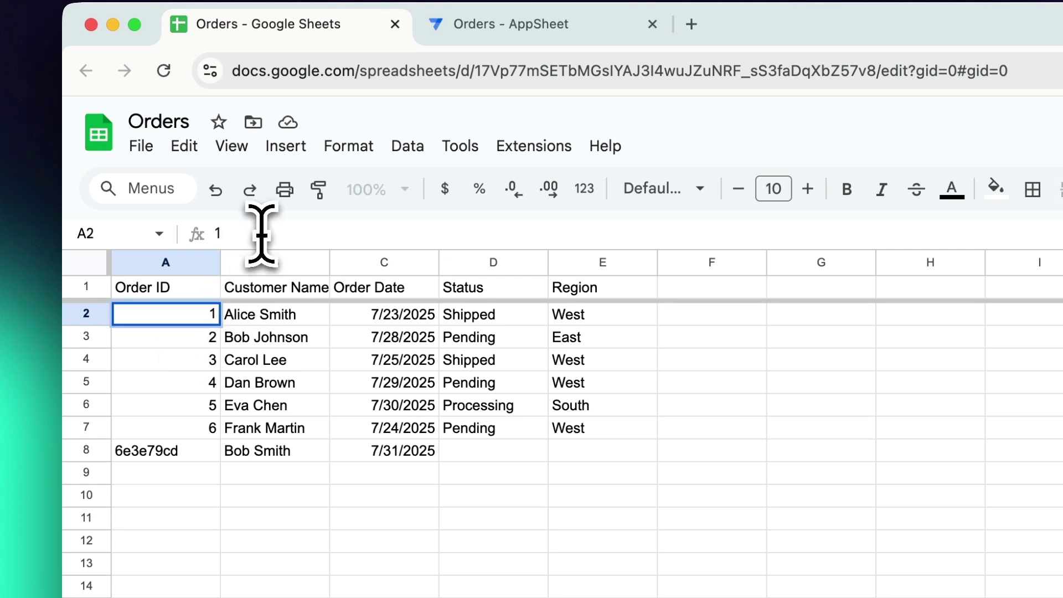
pyautogui.write('=LOWER(BASE(RAND')
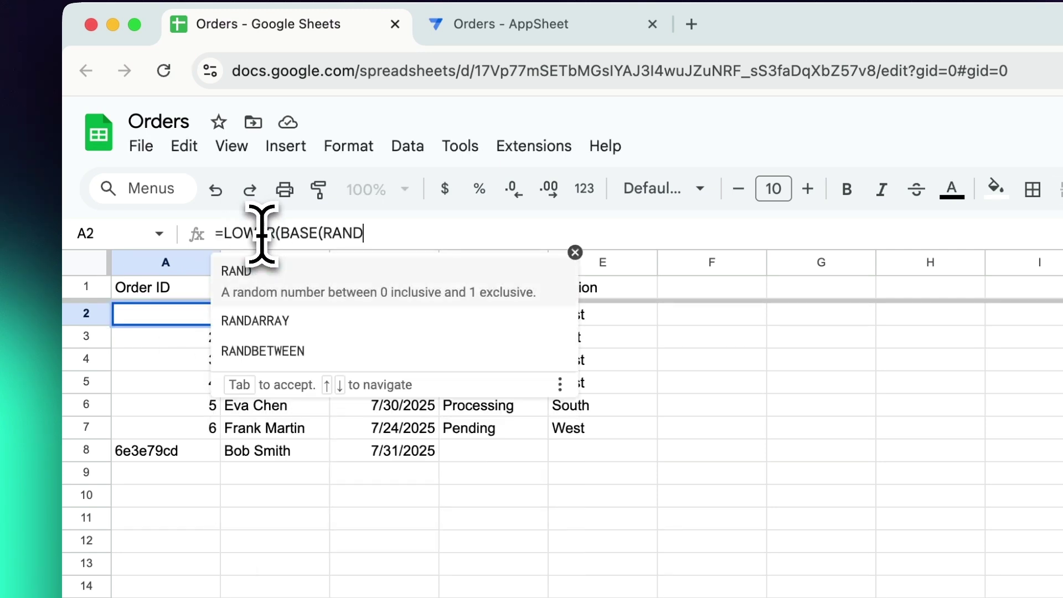
pyautogui.write('BETWEEN(0, 36^8 - 1), 36, 8))')
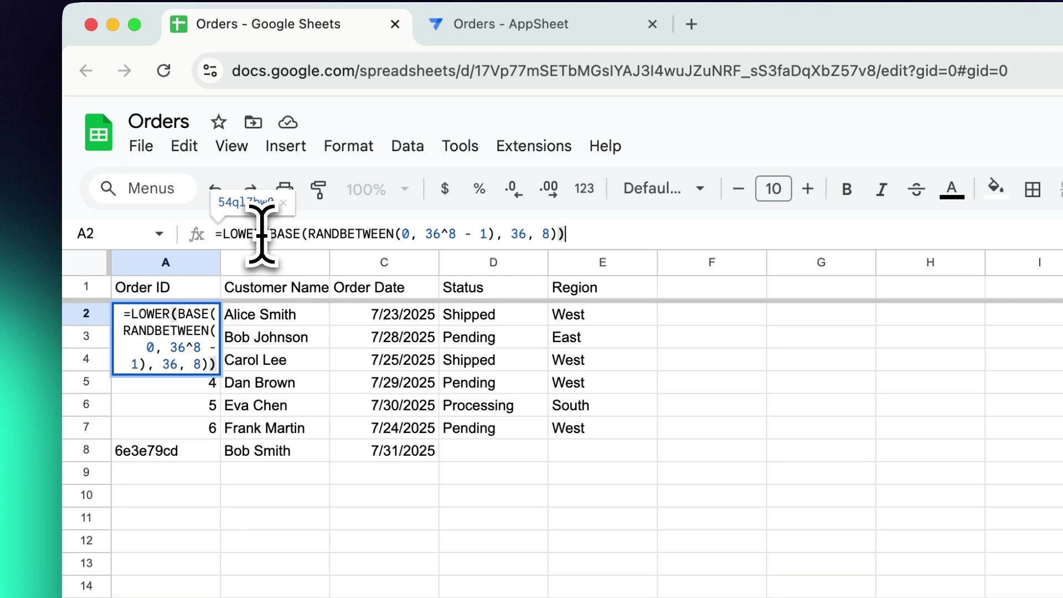
pyautogui.press('Return')
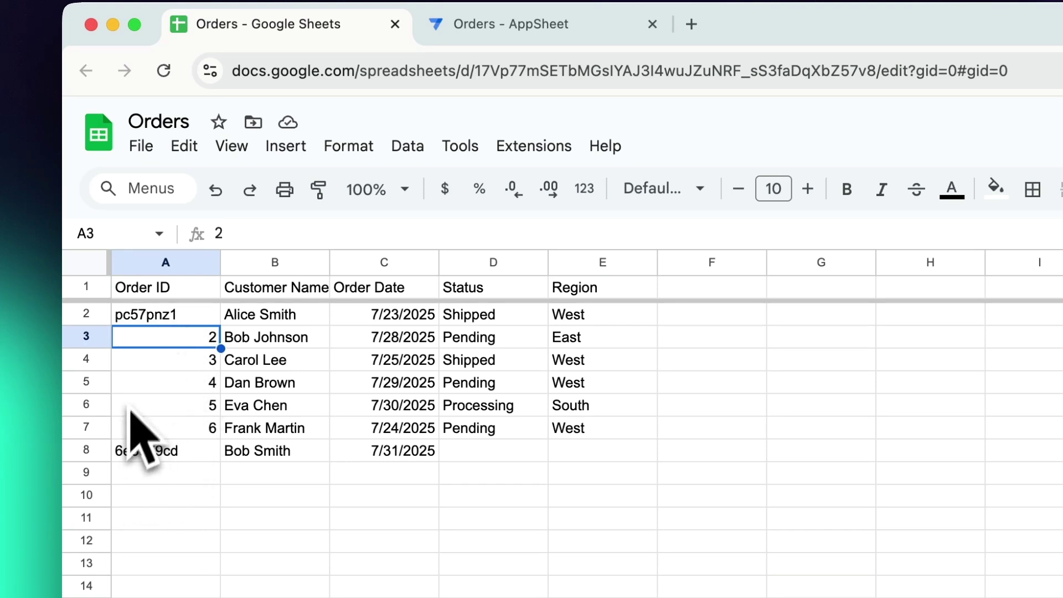
pyautogui.click(162, 316)
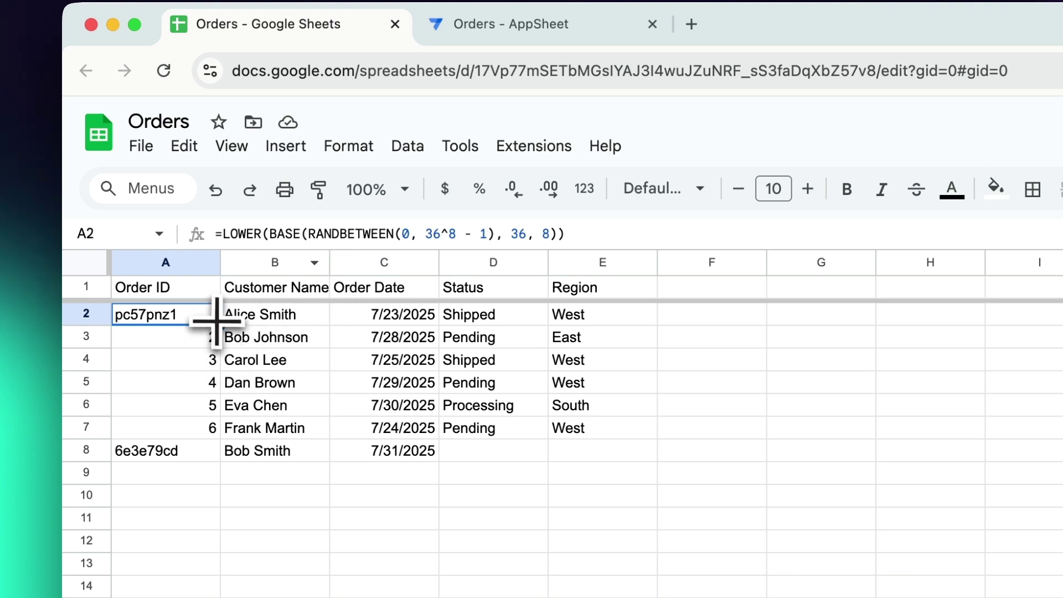
# Step: Fill the random 8-character ID formula down from A2 through A7
pyautogui.moveTo(221, 326); pyautogui.dragTo(213, 430)
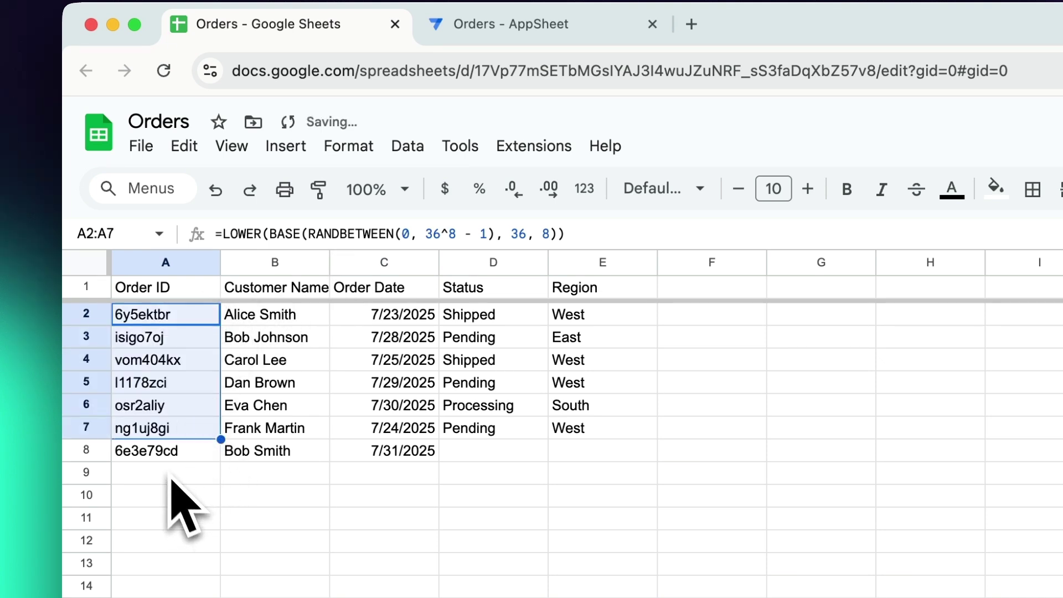
pyautogui.click(166, 449)
pyautogui.click(154, 430)
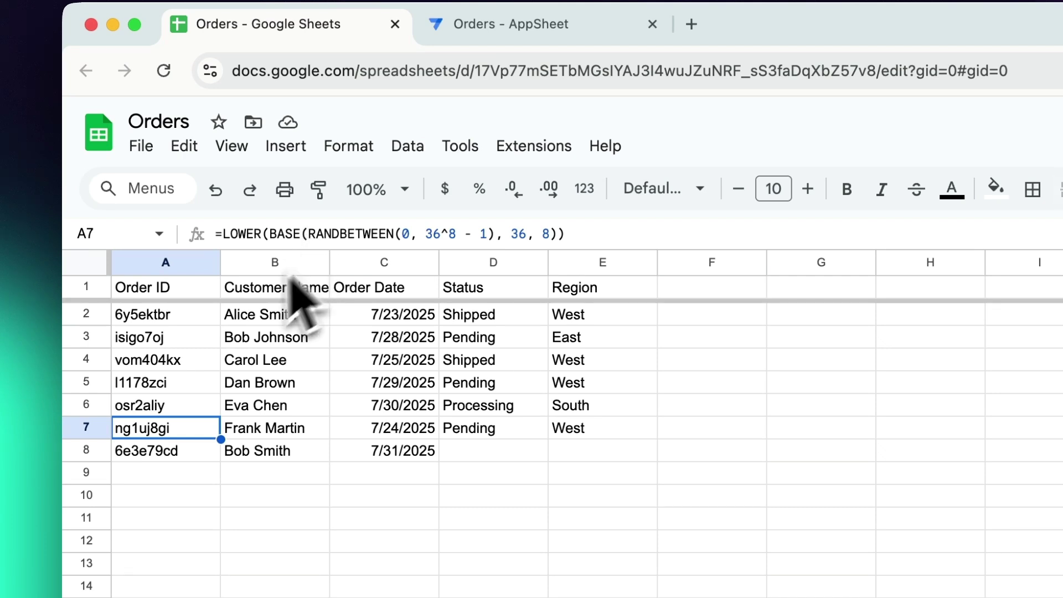
# Step: Copy the Order IDs in A2:A7 and paste them back as values only
pyautogui.click(143, 314)
pyautogui.keyDown('shift'); pyautogui.click(166, 427); pyautogui.keyUp('shift')
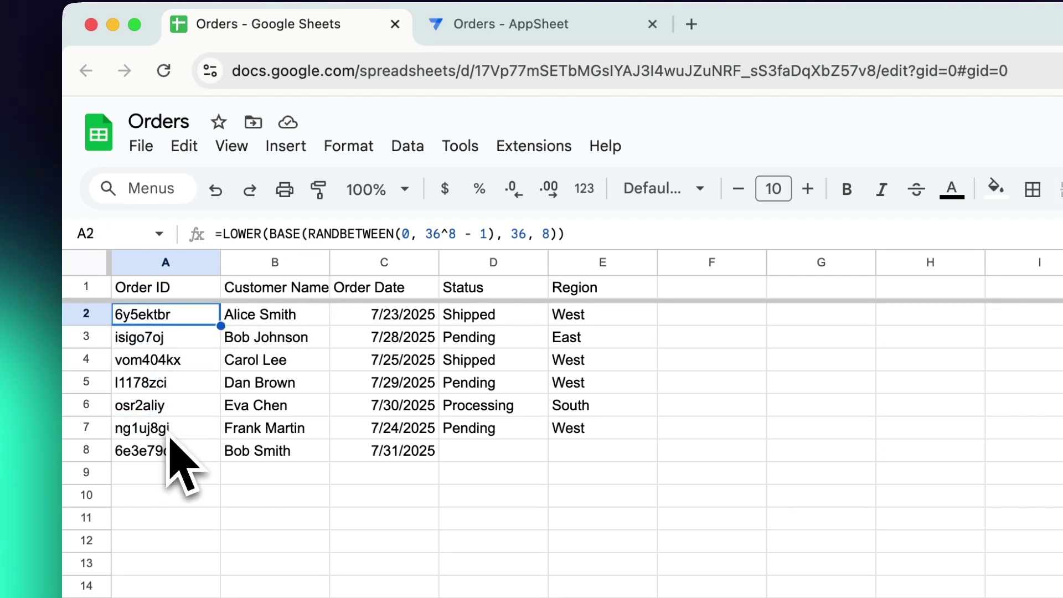
pyautogui.keyDown('shift'); pyautogui.click(169, 429); pyautogui.keyUp('shift')
pyautogui.press('cmd+c')
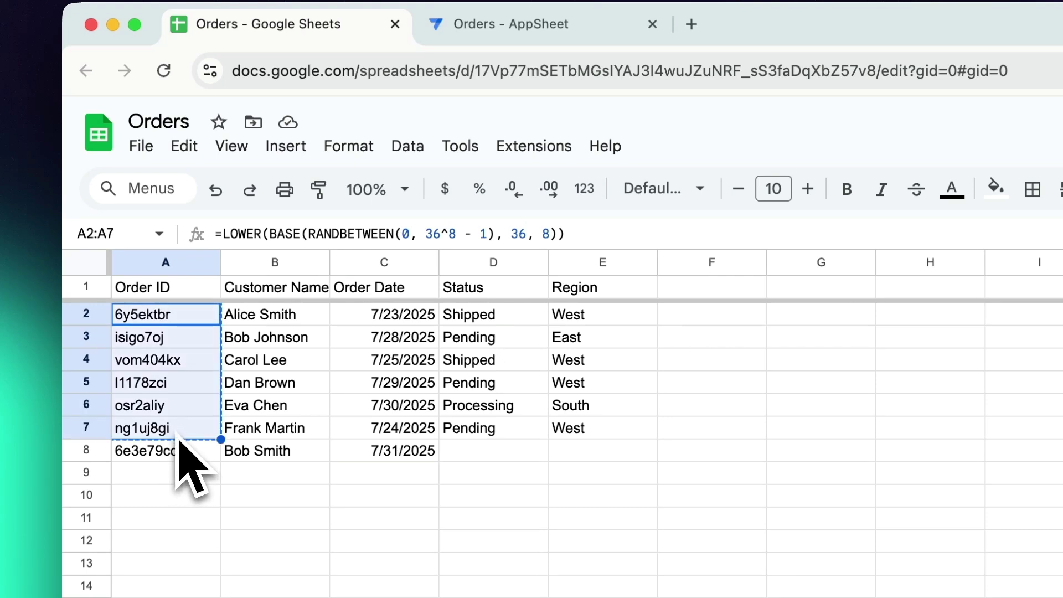
pyautogui.click(183, 146)
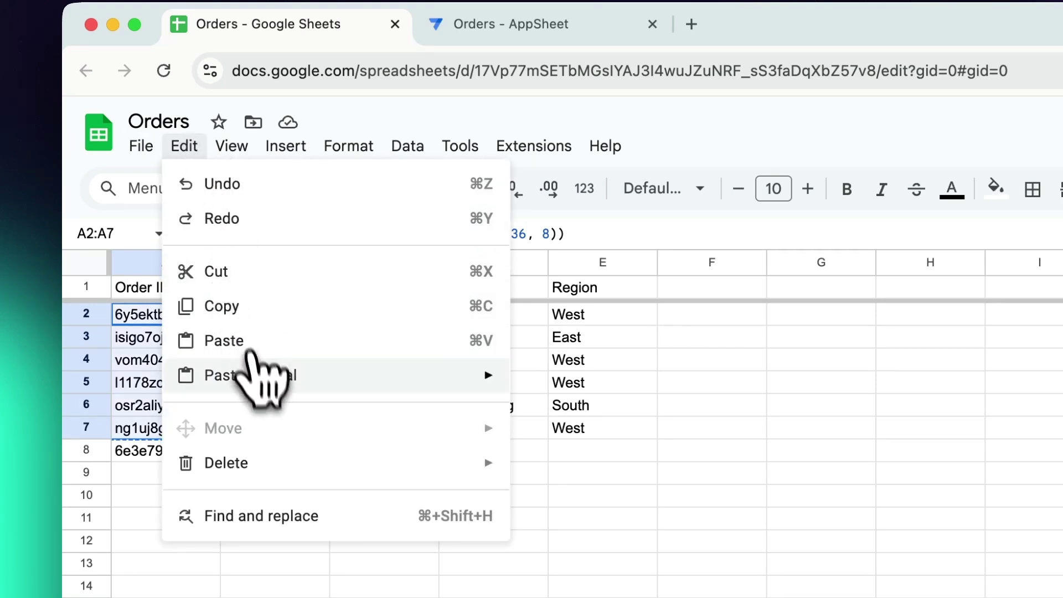
pyautogui.moveTo(268, 384)
pyautogui.click(550, 388)
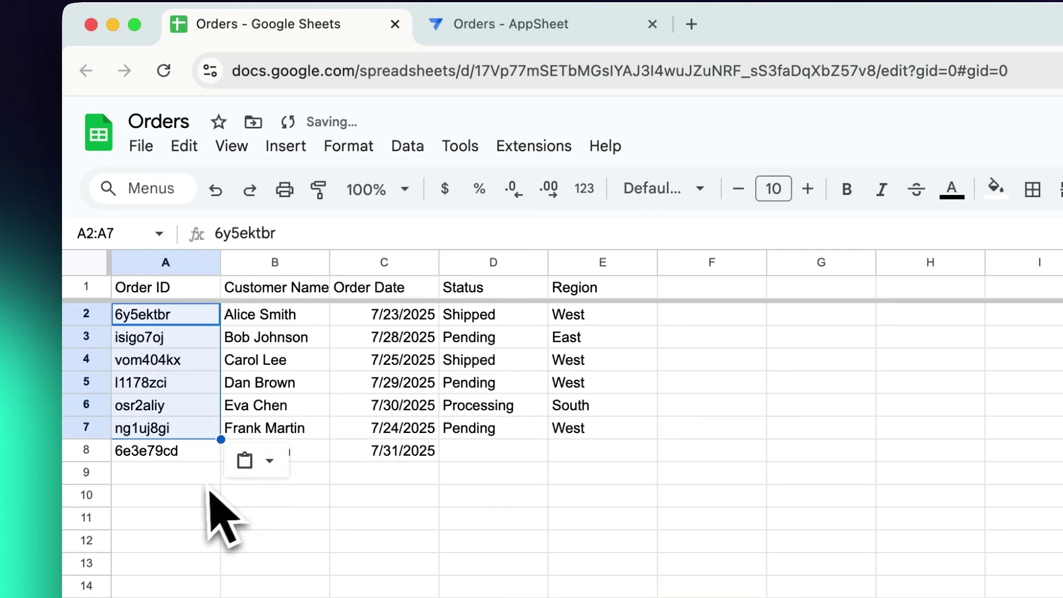
# Step: Confirm cells A2–A7 now hold static IDs rather than formulas
pyautogui.click(183, 473)
pyautogui.click(165, 413)
pyautogui.click(163, 425)
pyautogui.click(161, 359)
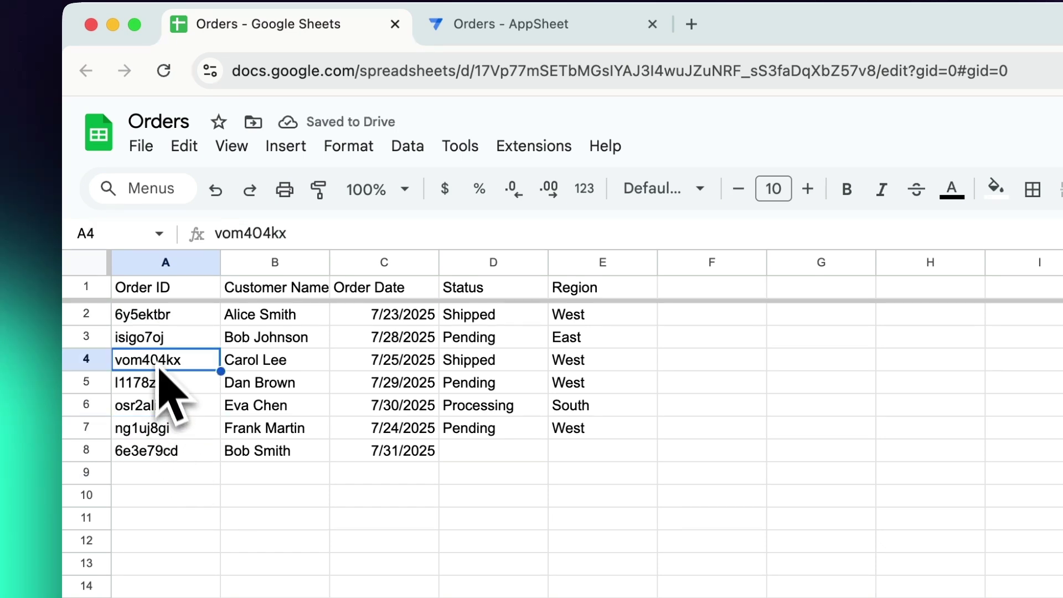
pyautogui.click(252, 229)
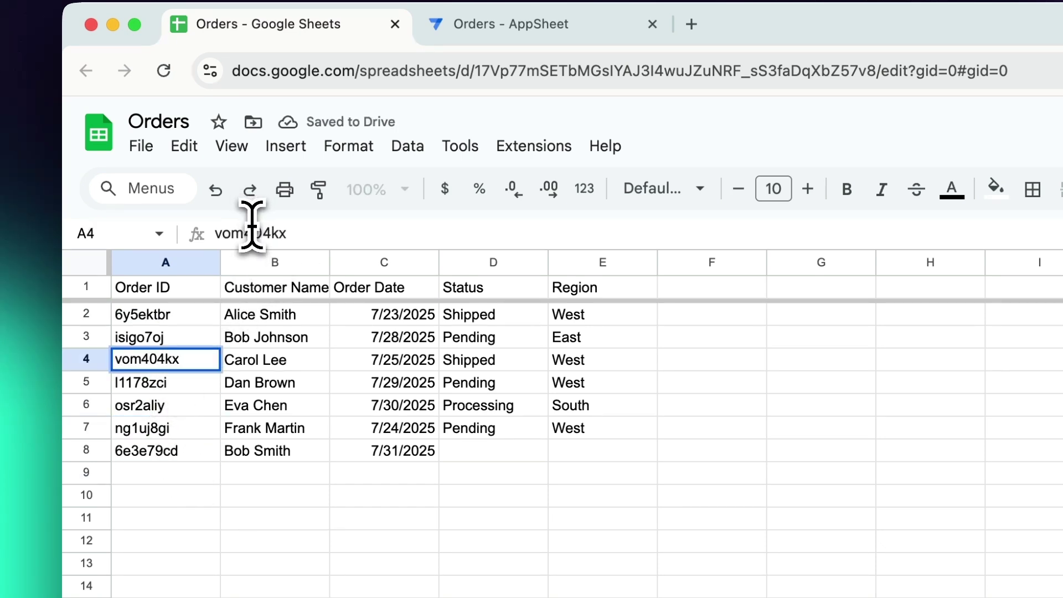
pyautogui.click(173, 316)
pyautogui.click(175, 338)
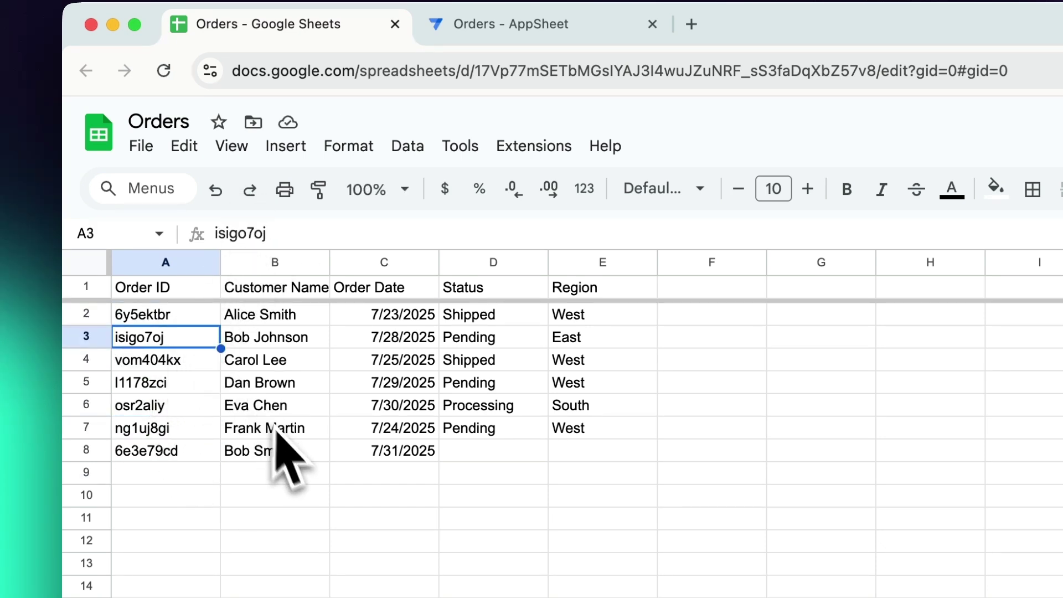
# Step: Regenerate and confirm the Orders table structure, then check the preview for the new 8-character Order IDs
pyautogui.click(498, 28)
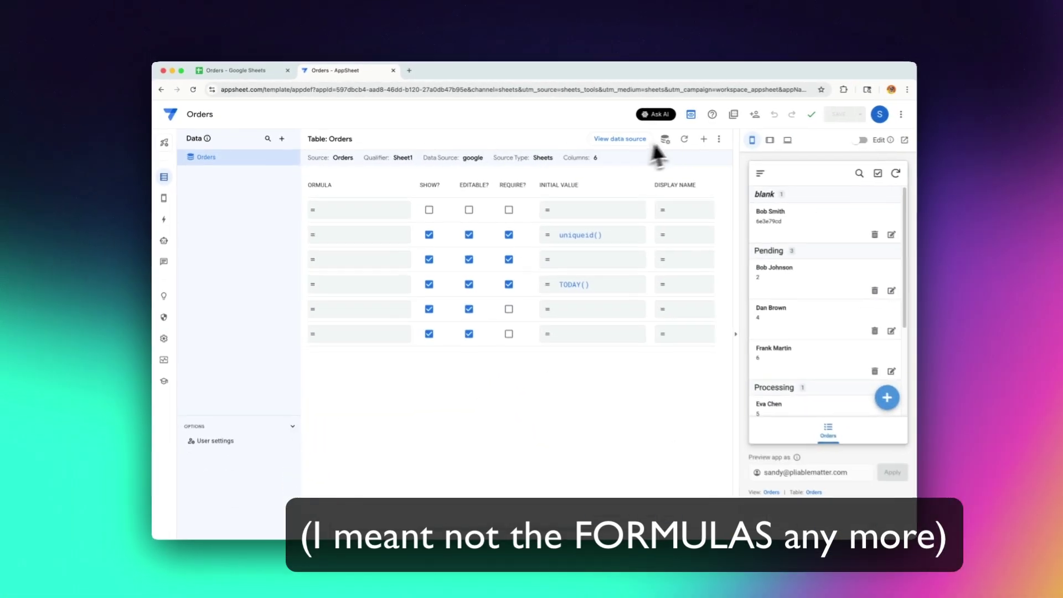
pyautogui.click(680, 140)
pyautogui.click(653, 191)
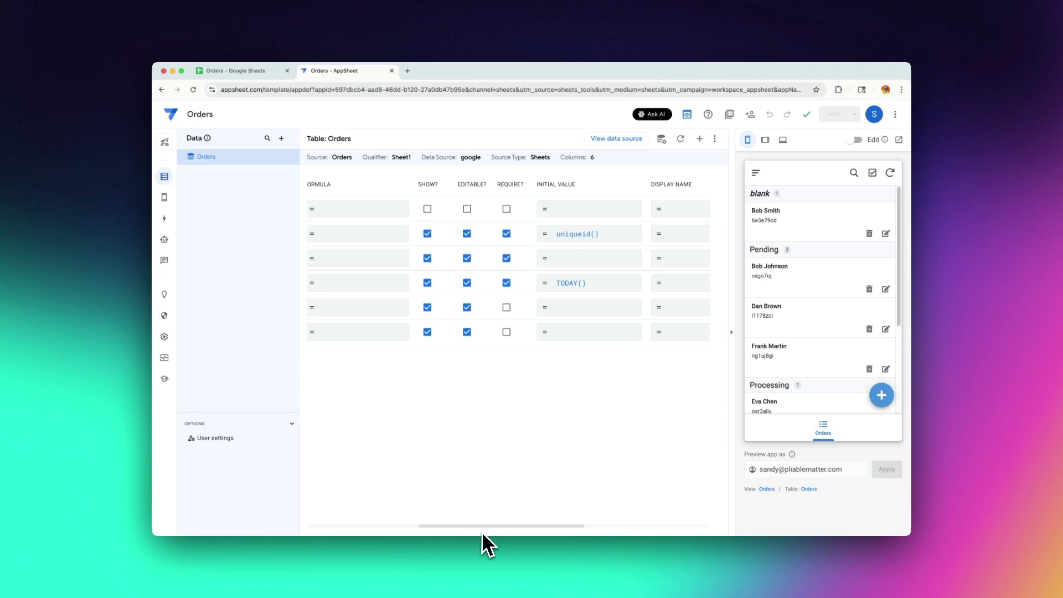
pyautogui.hscroll(-5, 458, 525)
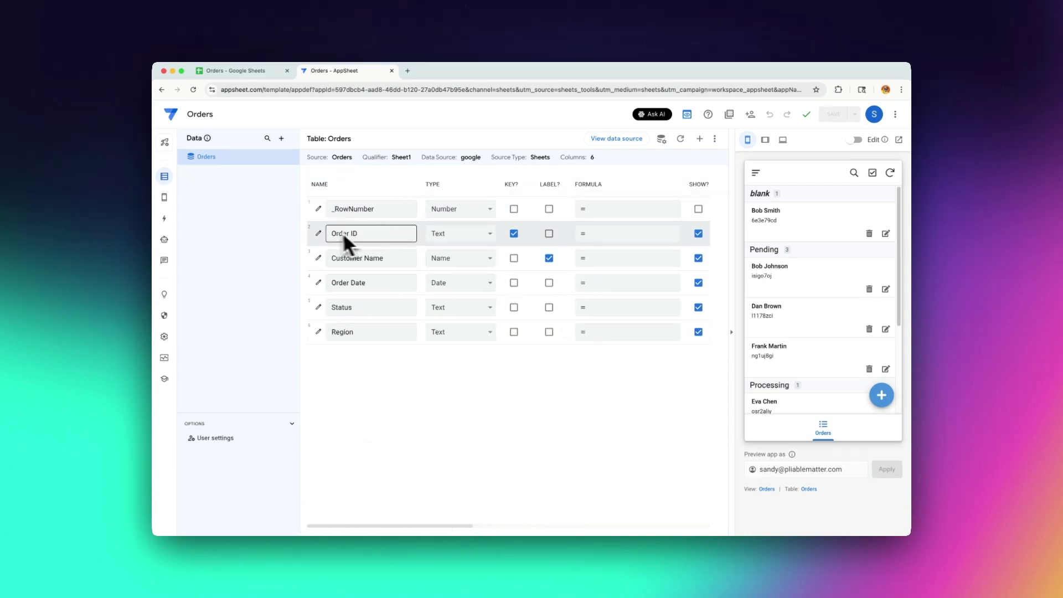